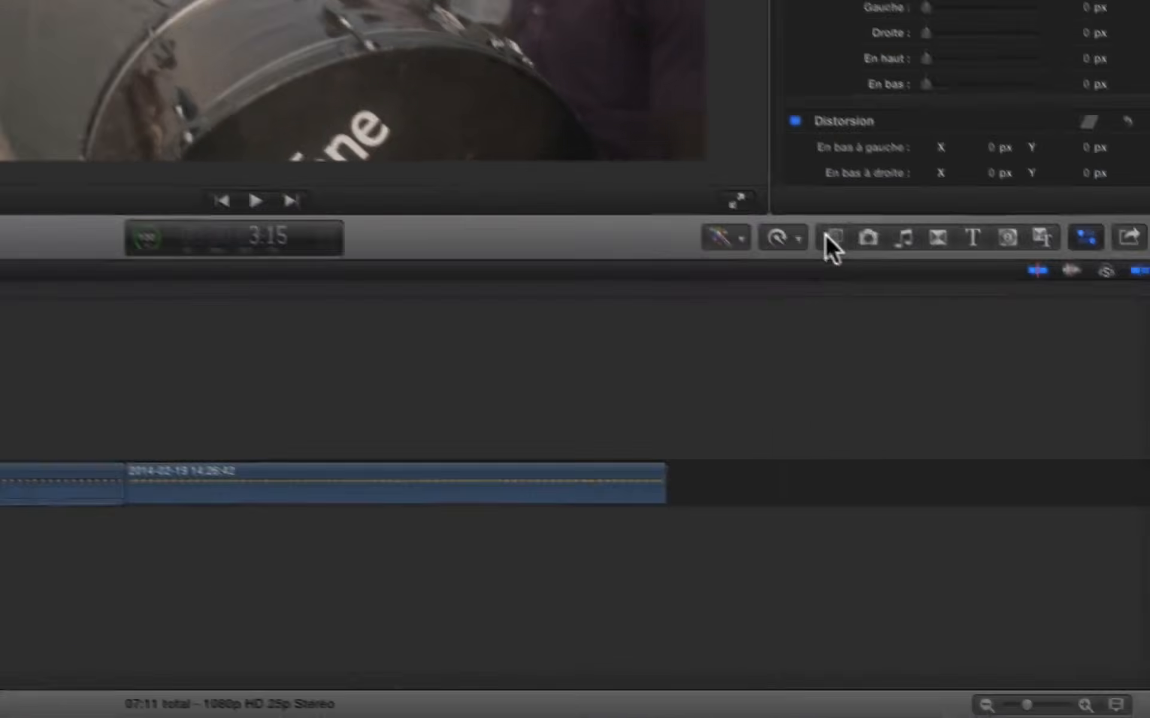
left_click(817, 231)
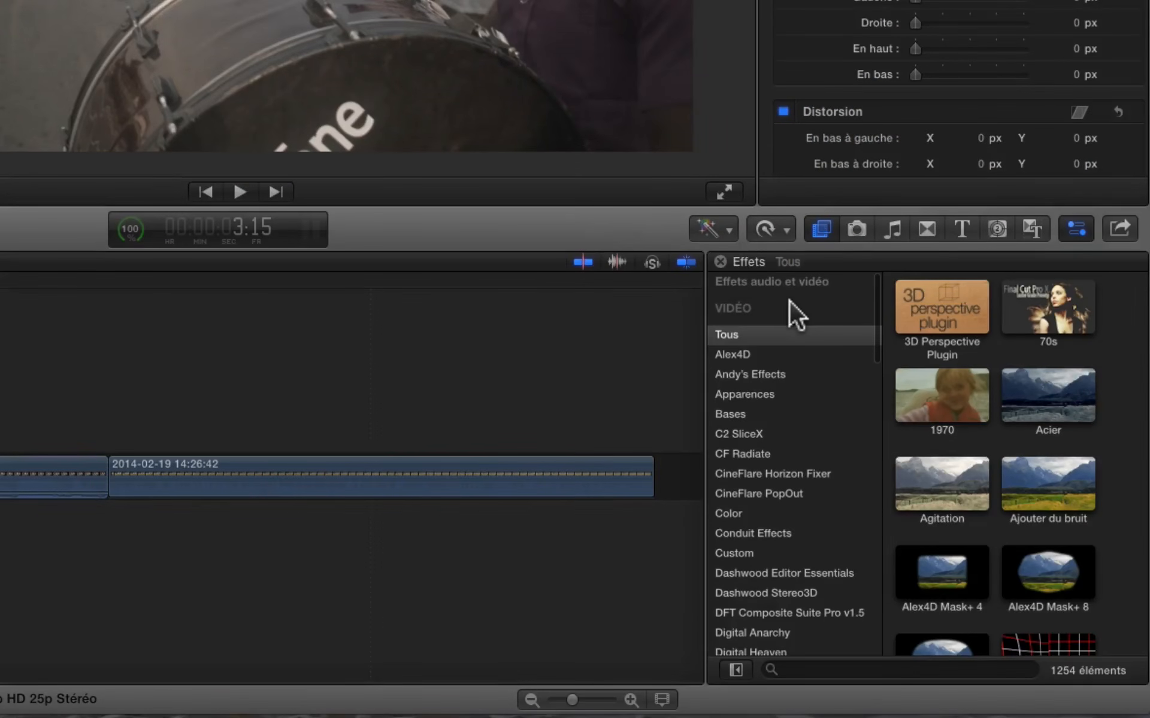
scroll(761, 395, "down", 5)
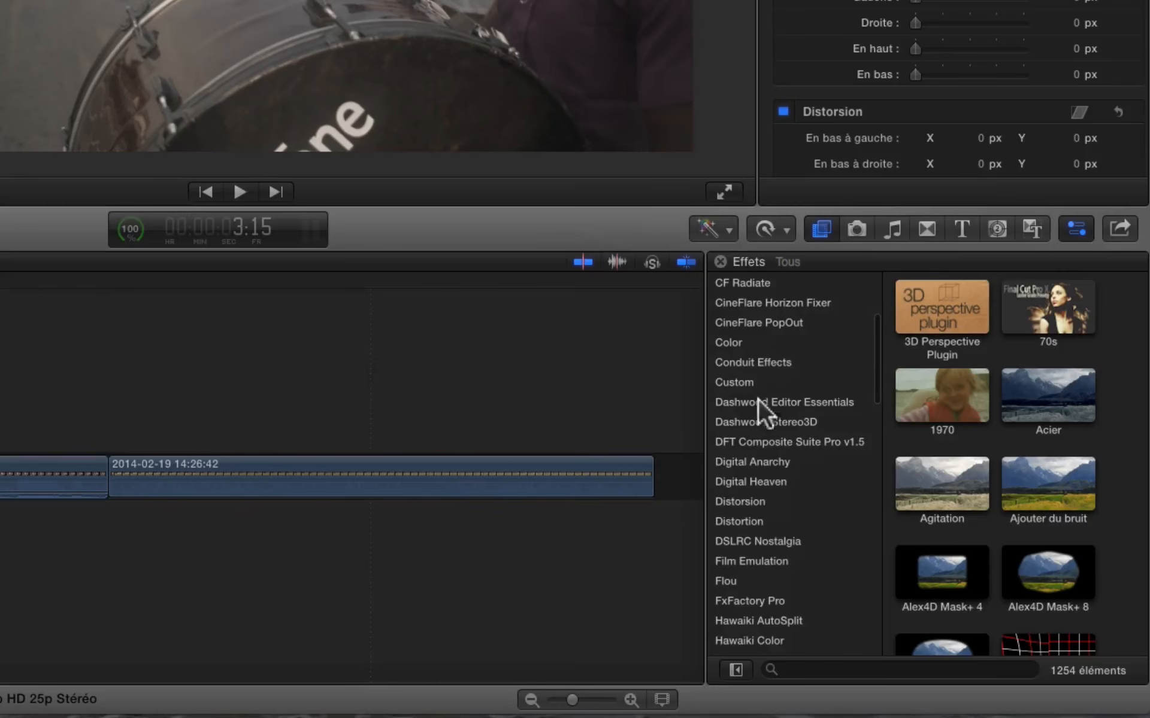
left_click(749, 562)
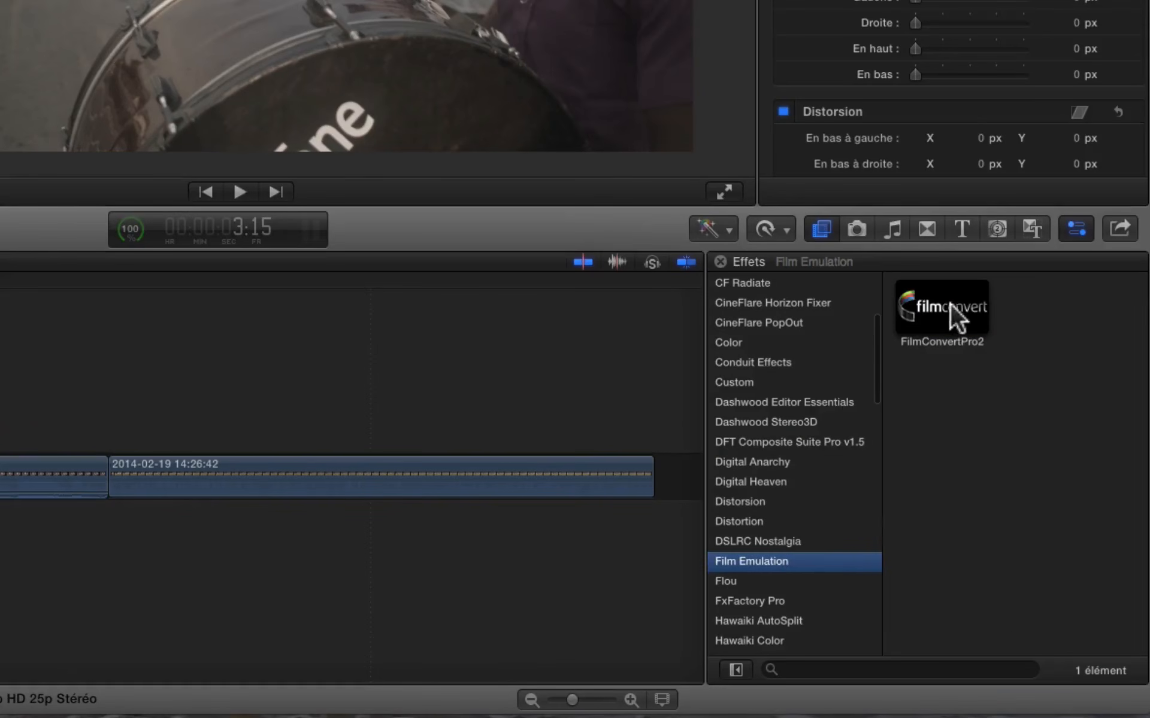
left_click_drag(949, 303, 294, 298)
left_click(294, 297)
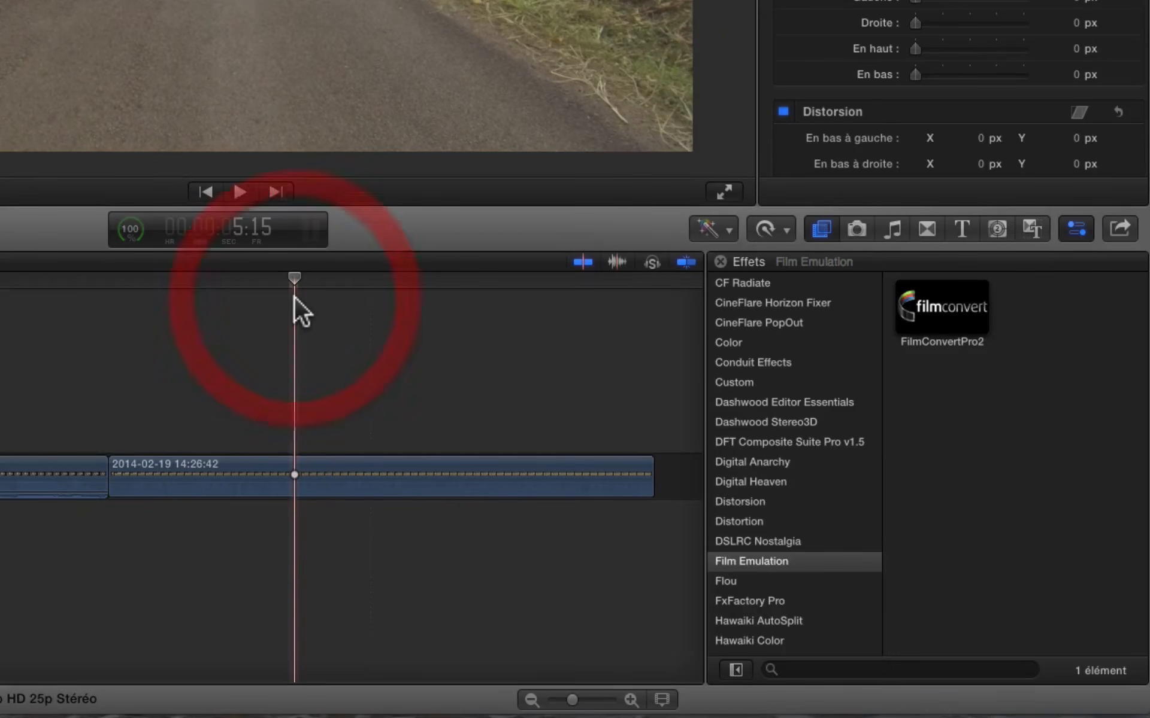
left_click_drag(950, 304, 374, 486)
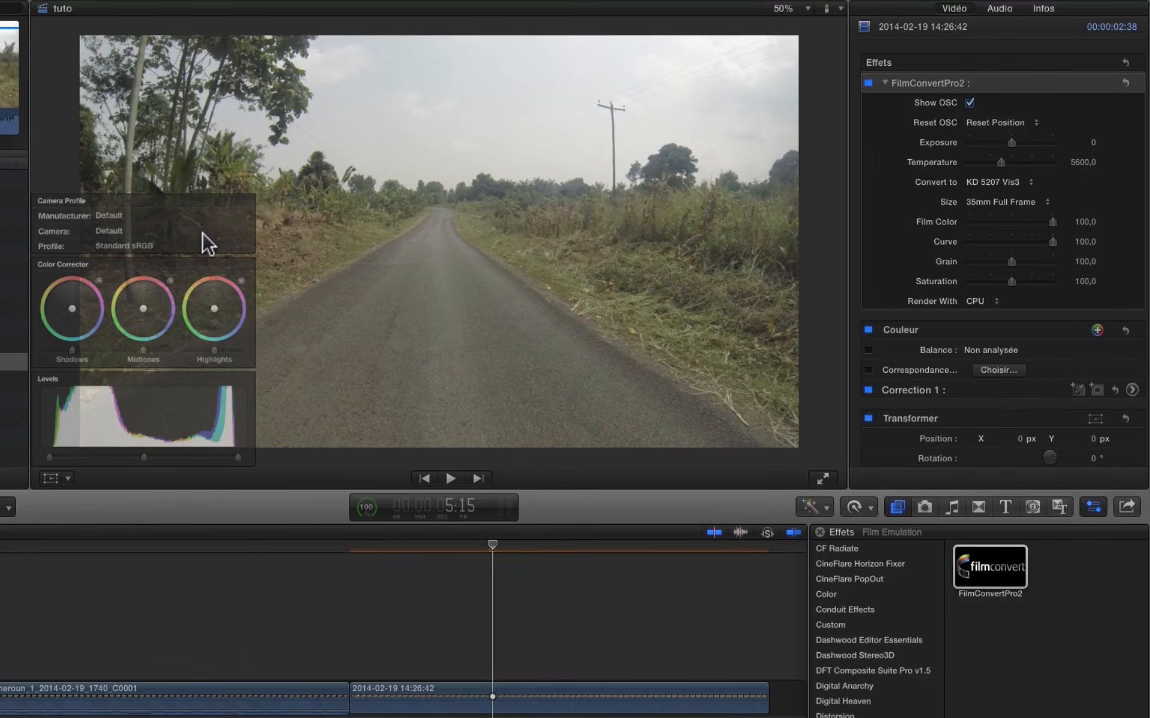
left_click(967, 103)
left_click(969, 102)
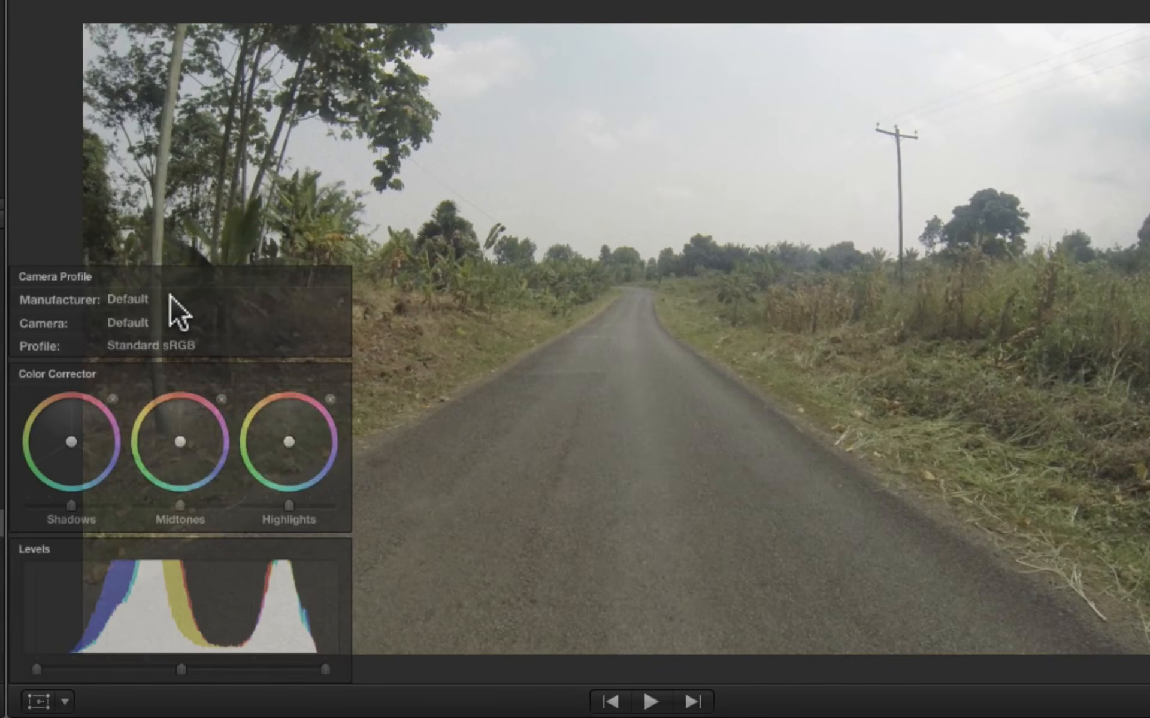
- Set the FilmConvert camera profile to manufacturer Go Pro, camera Hero3 and profile ProTune
left_click(171, 295)
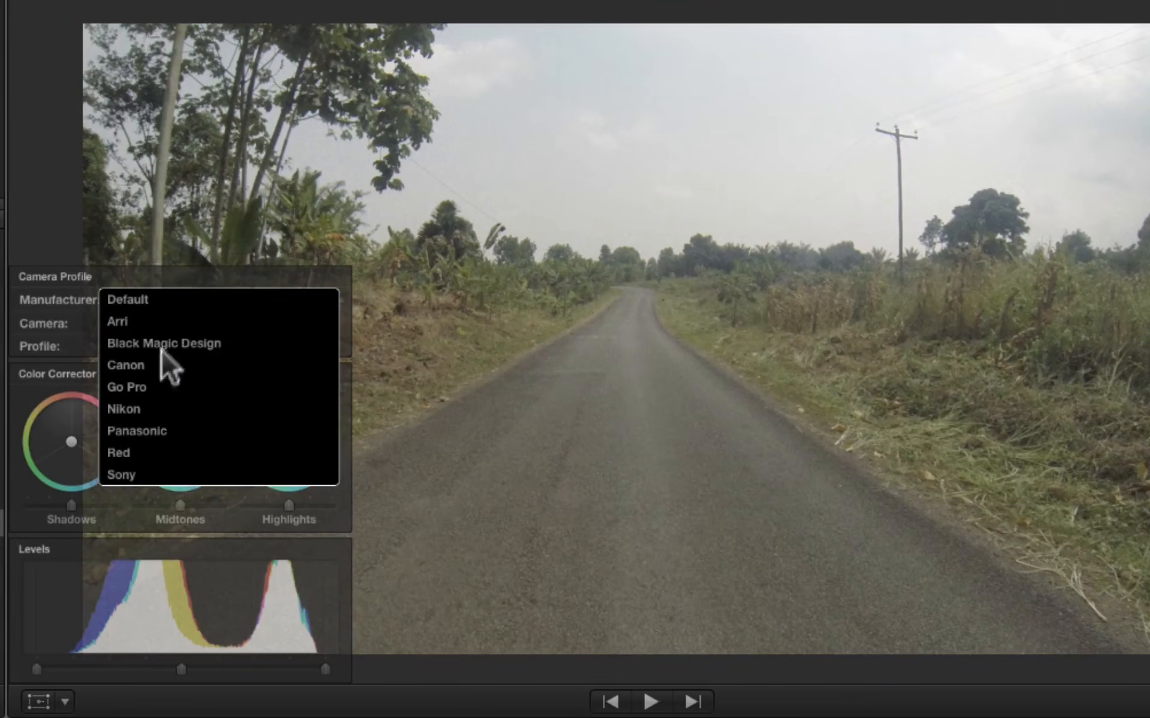
left_click(132, 388)
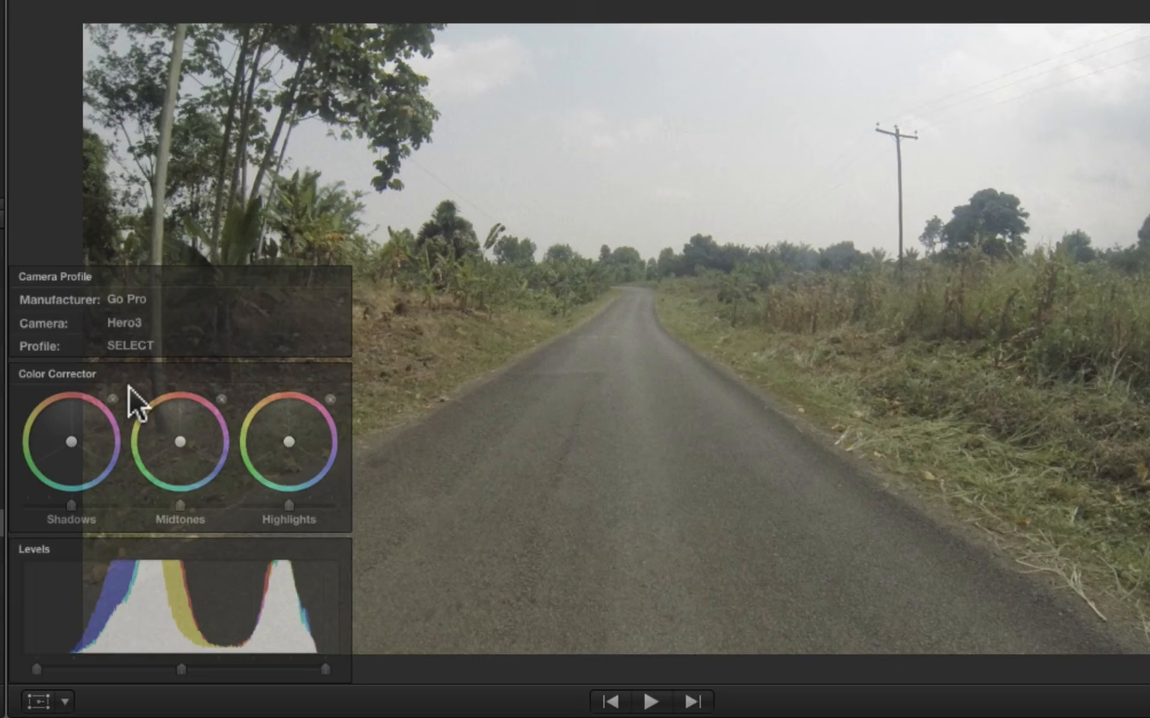
left_click(142, 298)
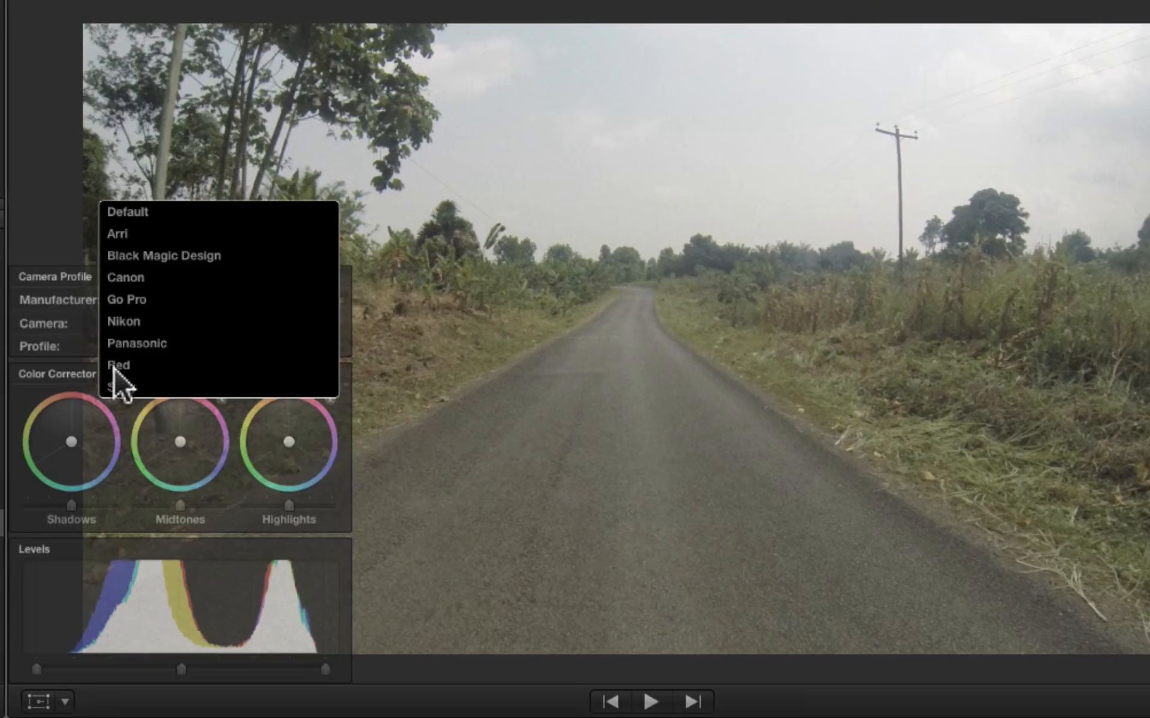
left_click(120, 301)
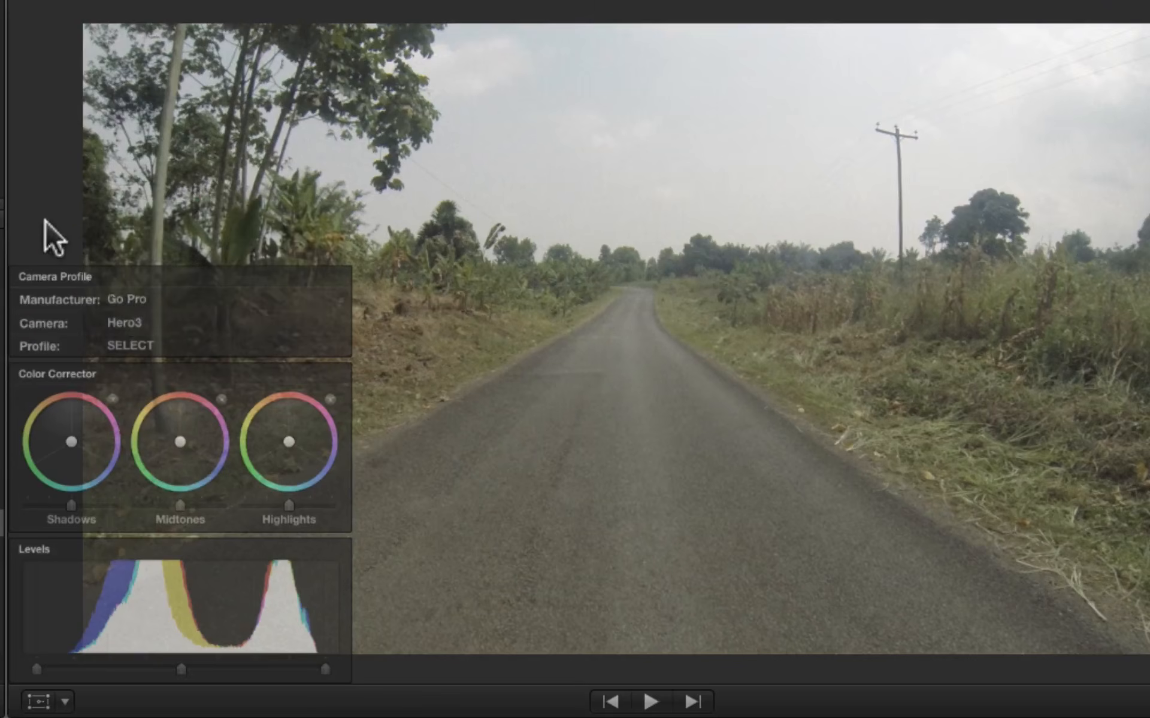
left_click(150, 327)
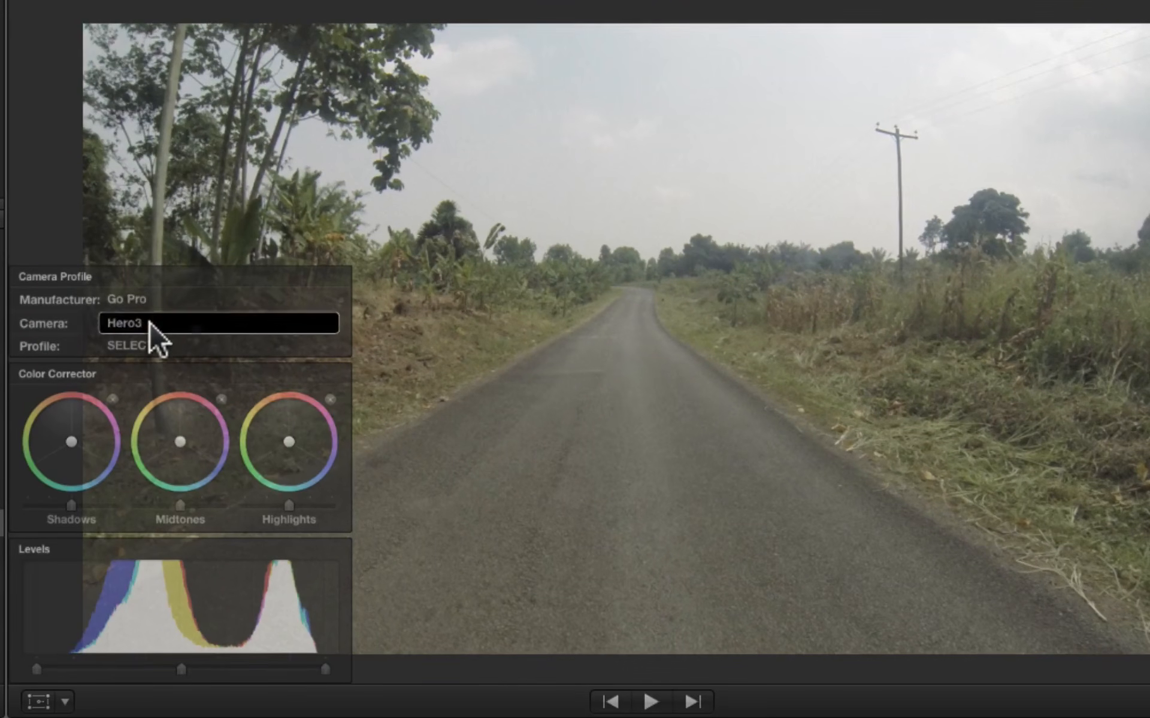
left_click(158, 323)
left_click(127, 349)
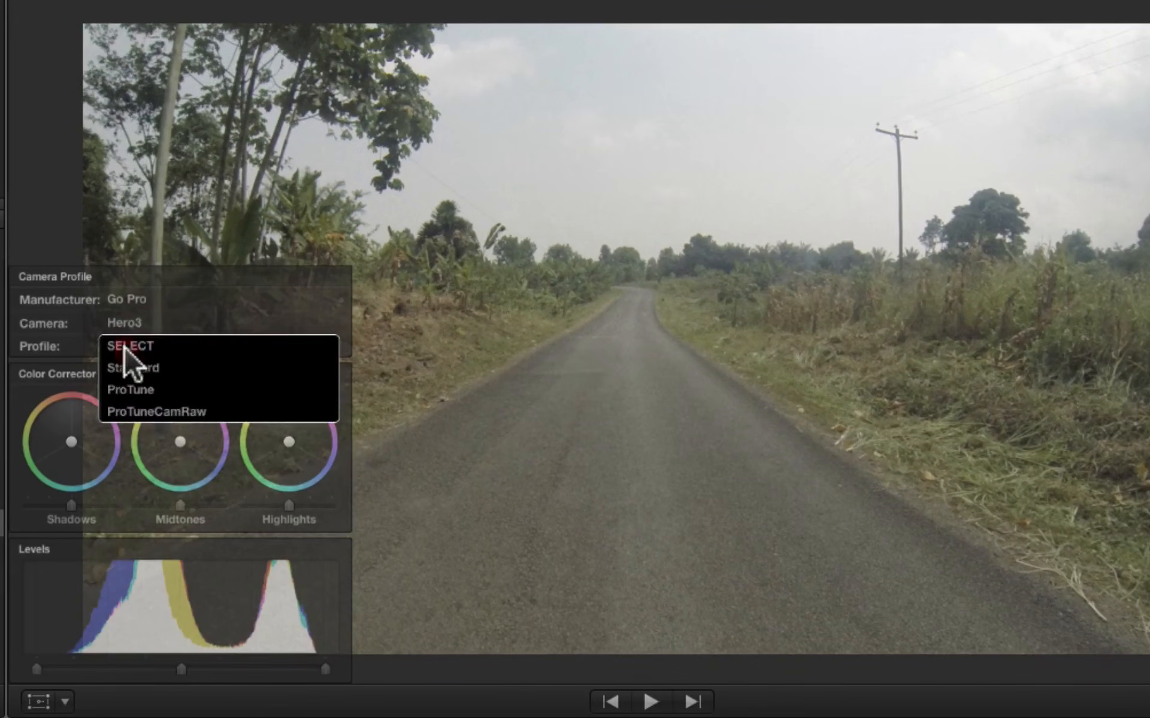
left_click(128, 390)
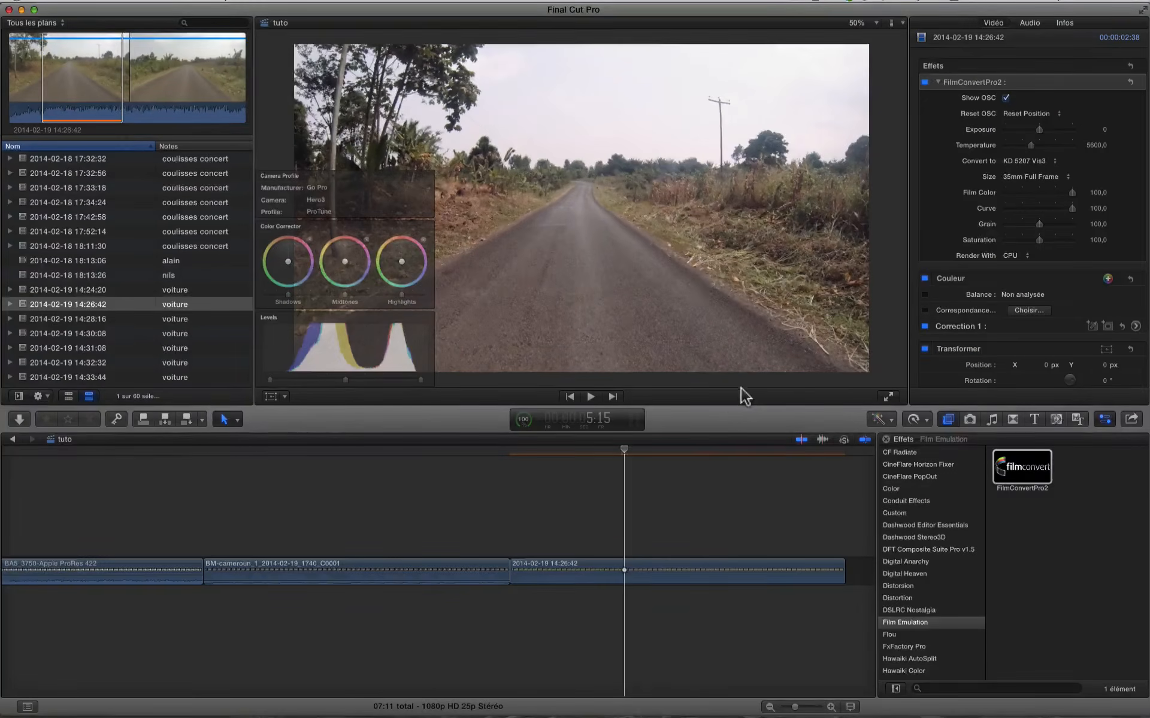
- Enlarge the viewer area above the timeline and display the video scopes
left_click_drag(738, 408, 740, 579)
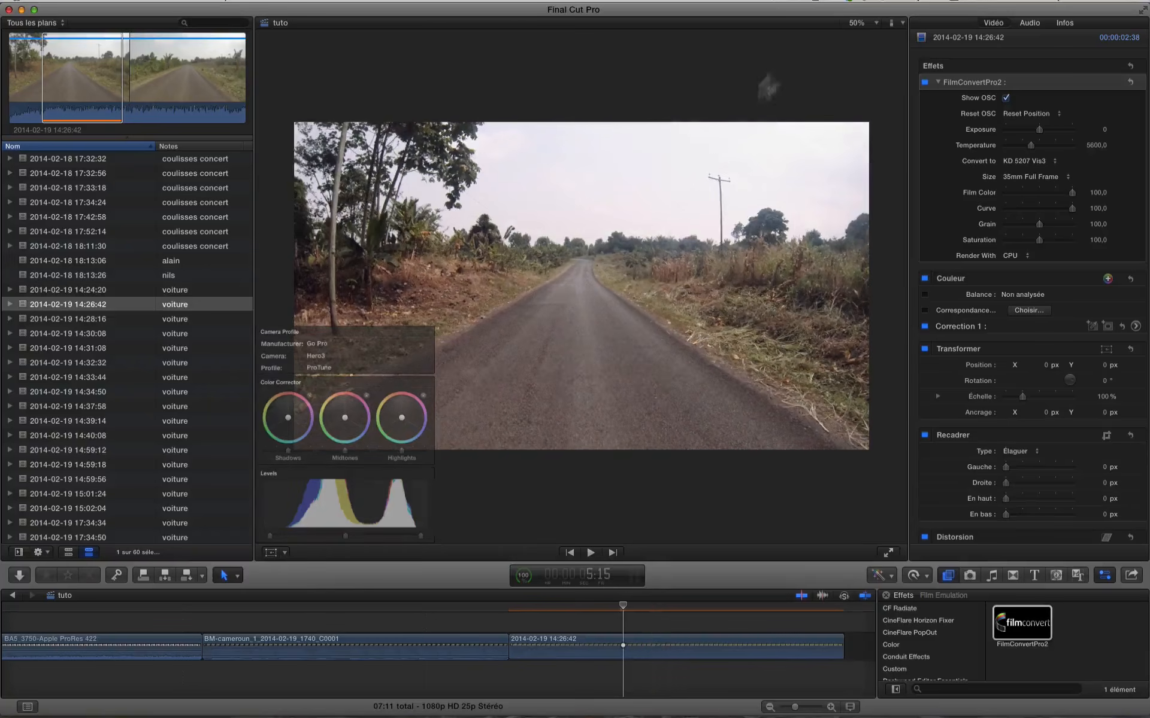
left_click(897, 21)
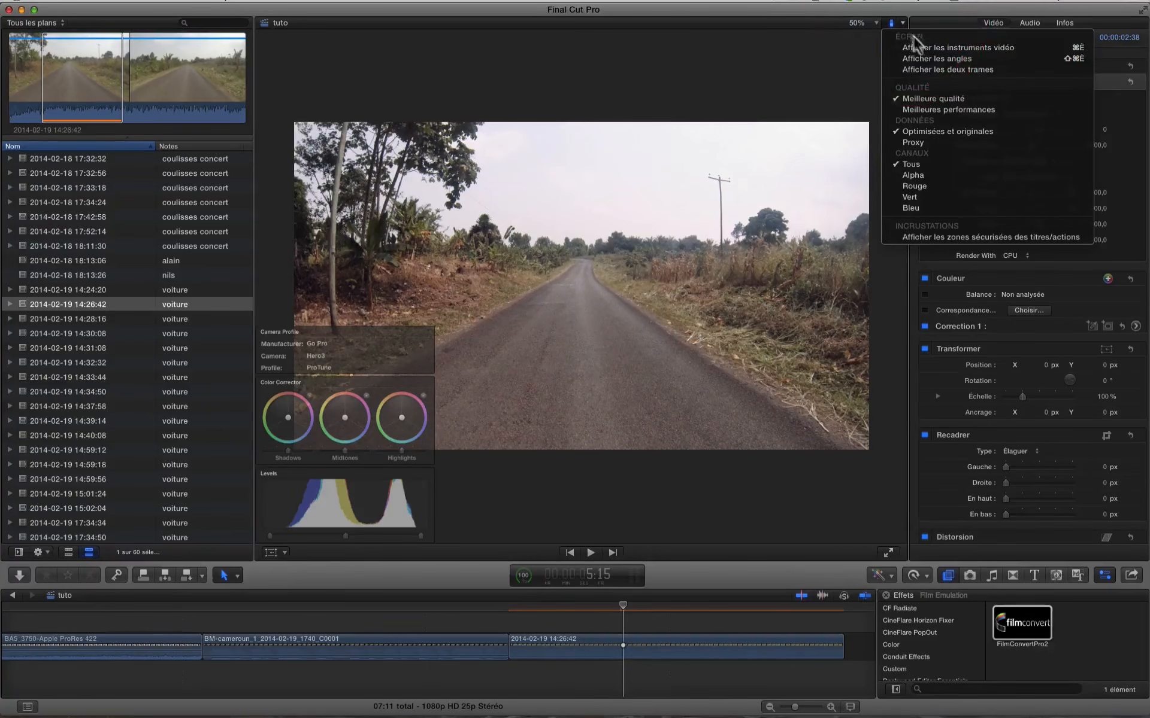
left_click(915, 47)
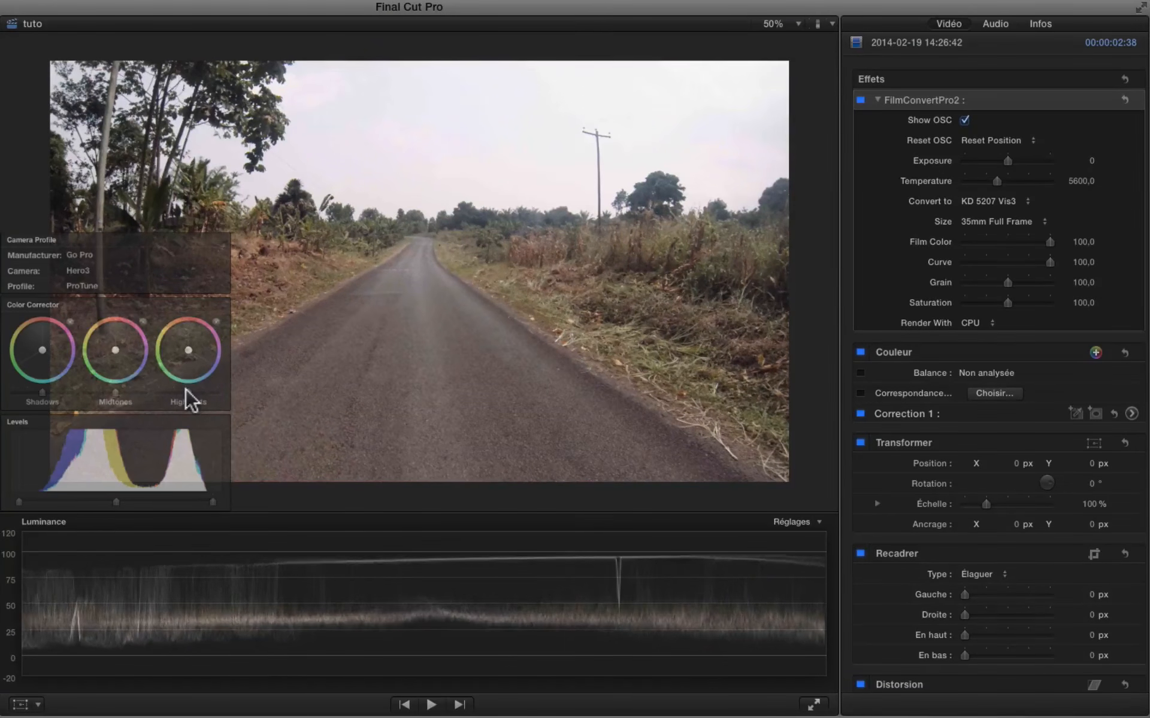
- Raise the highlights slightly and lower the shadows and midtones in the FilmConvert Color Corrector
left_click_drag(185, 395, 189, 394)
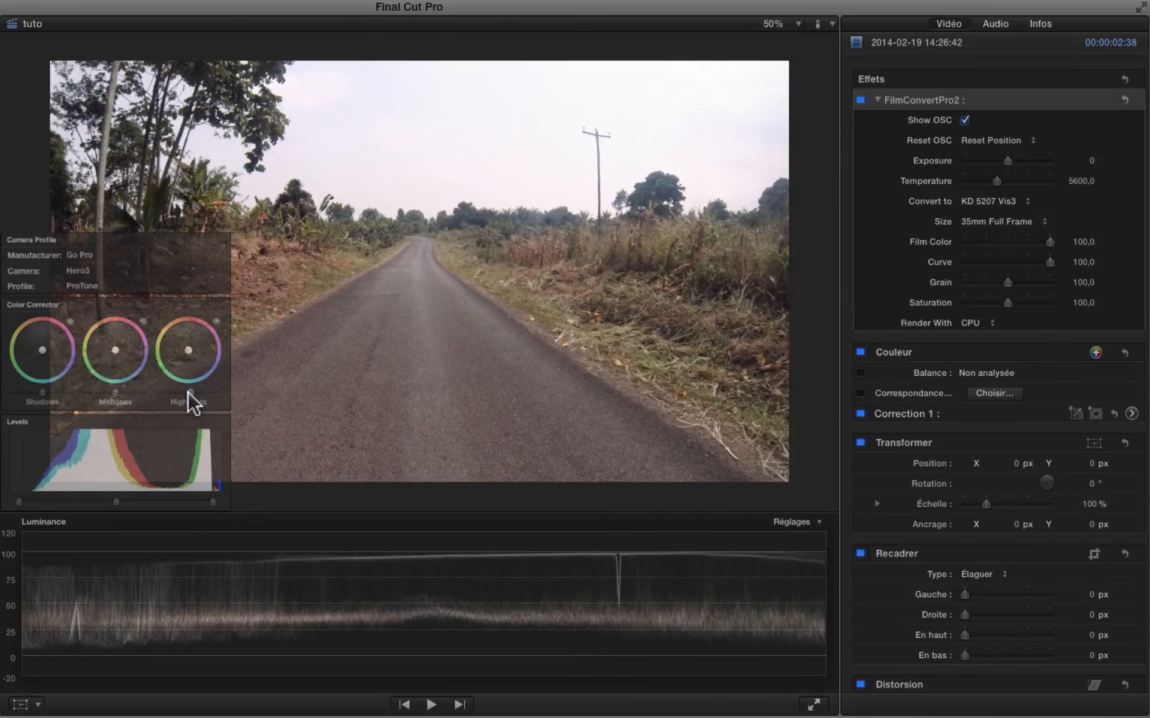
left_click(189, 393)
left_click_drag(41, 394, 38, 401)
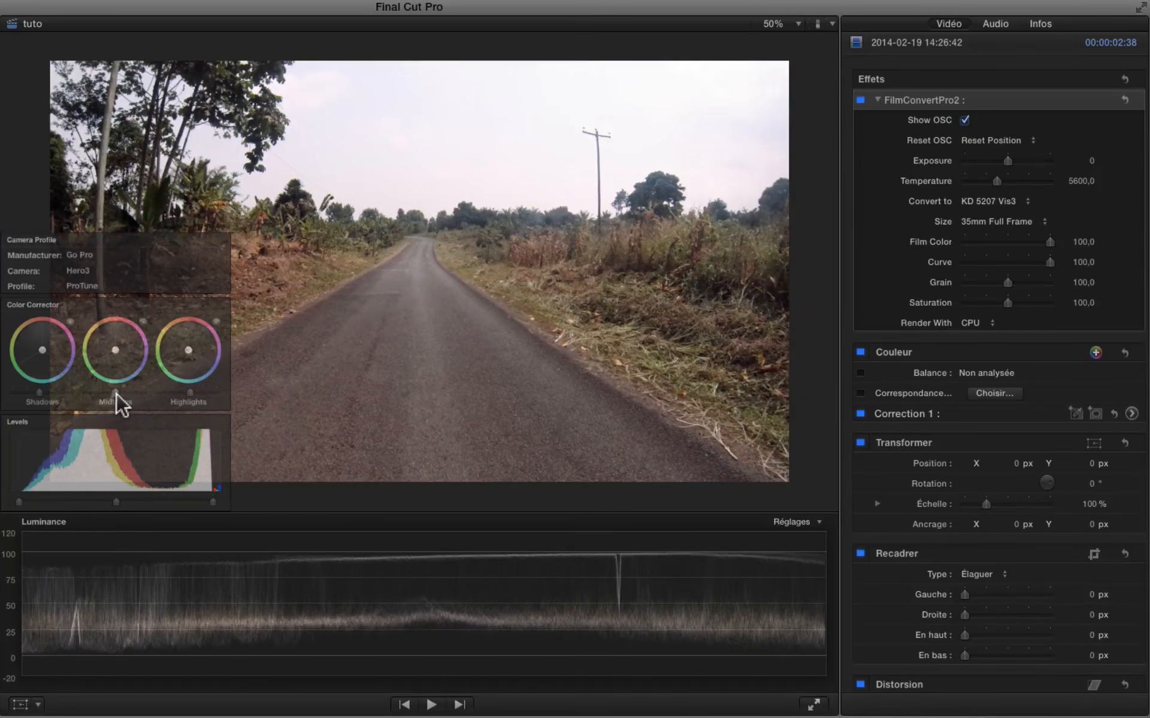
left_click_drag(116, 400, 113, 403)
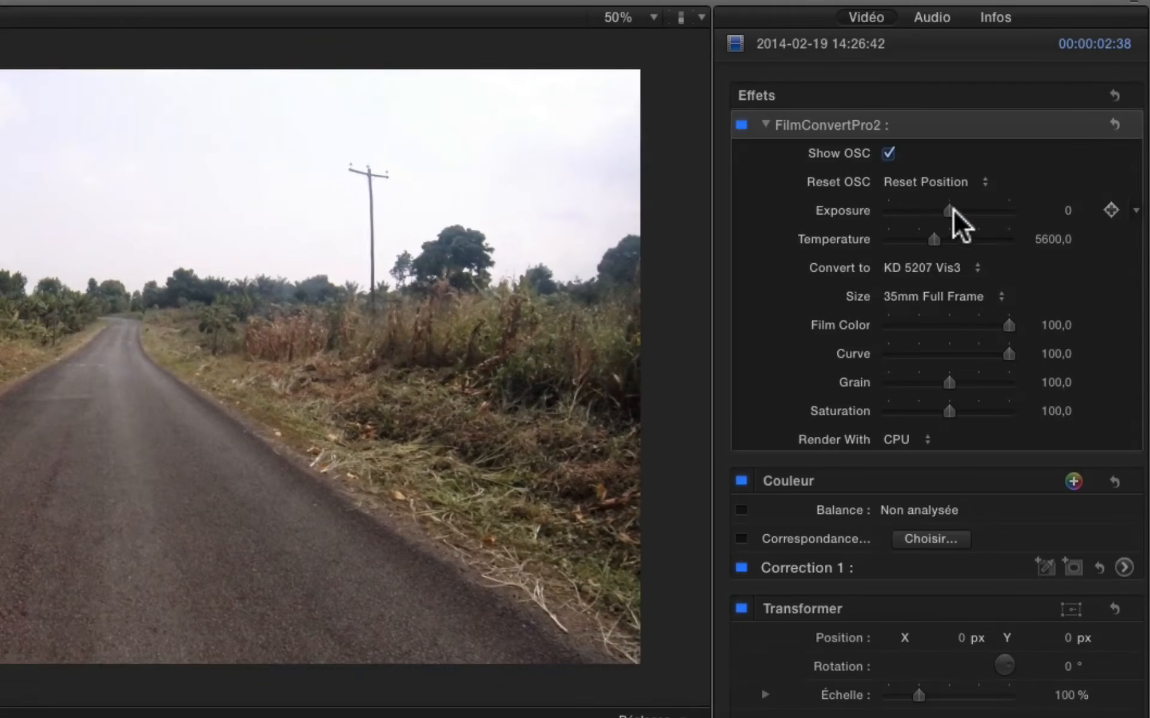
- Fine-tune the shadow level and reduce the highlights slightly, keeping exposure at 0 and temperature at 5600
left_click_drag(996, 172, 992, 171)
left_click_drag(947, 208, 950, 203)
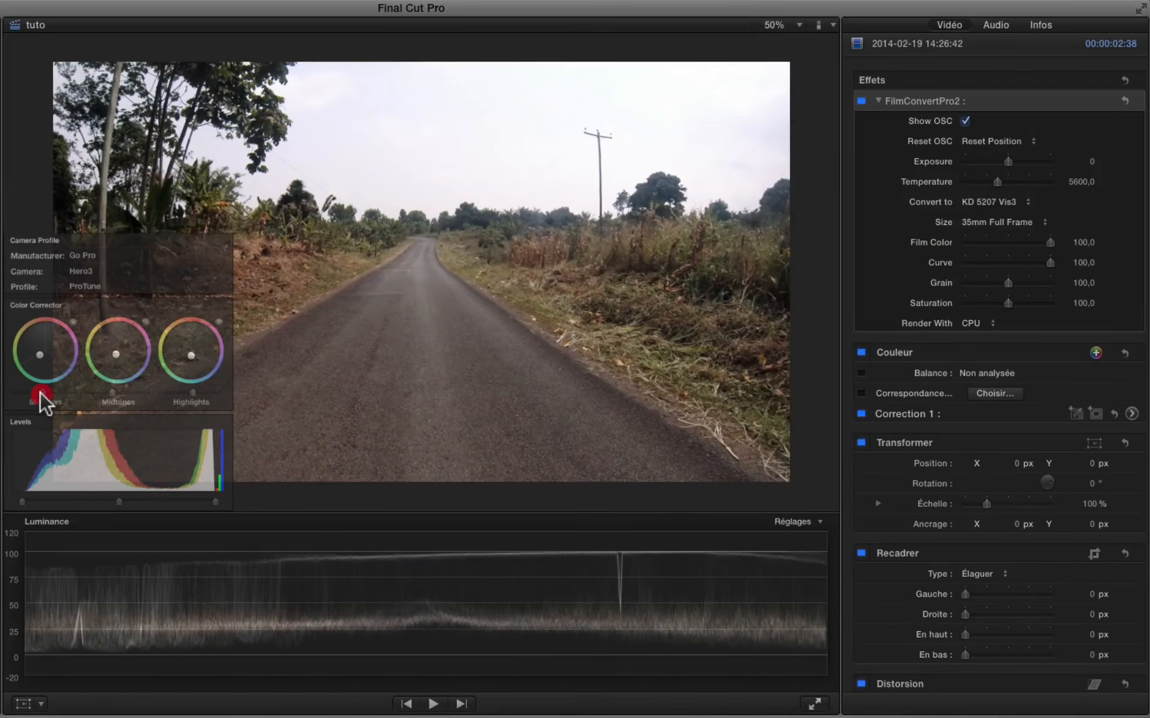
left_click_drag(40, 391, 38, 393)
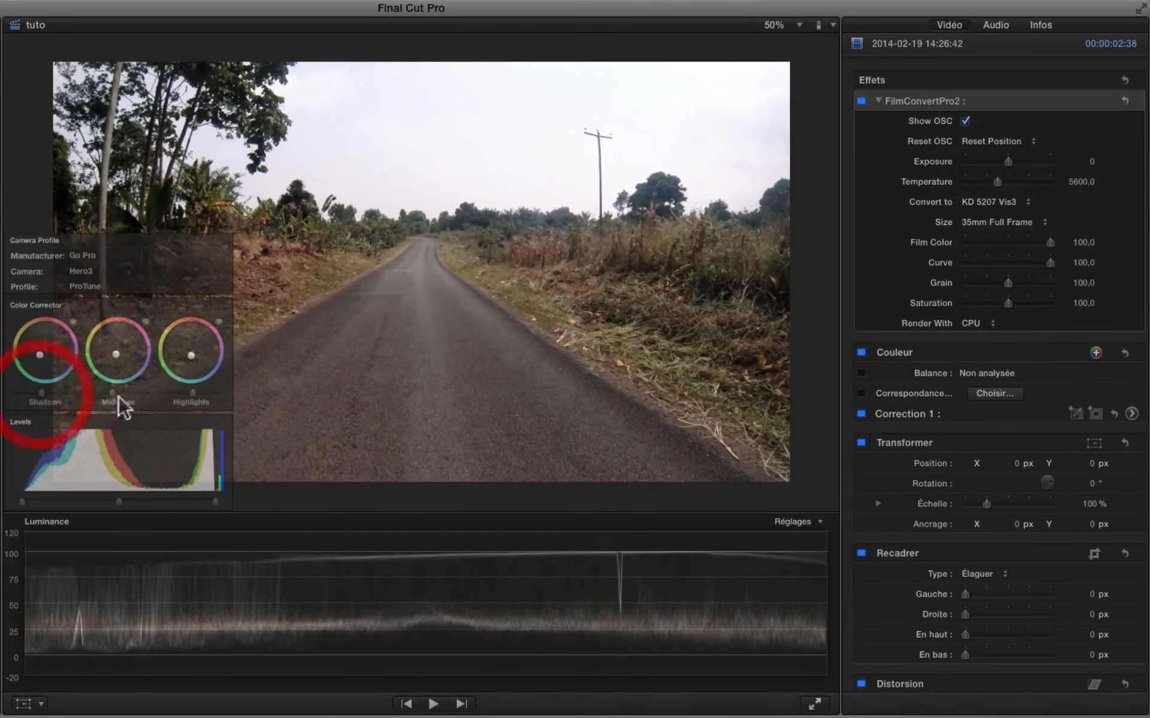
left_click_drag(190, 390, 198, 390)
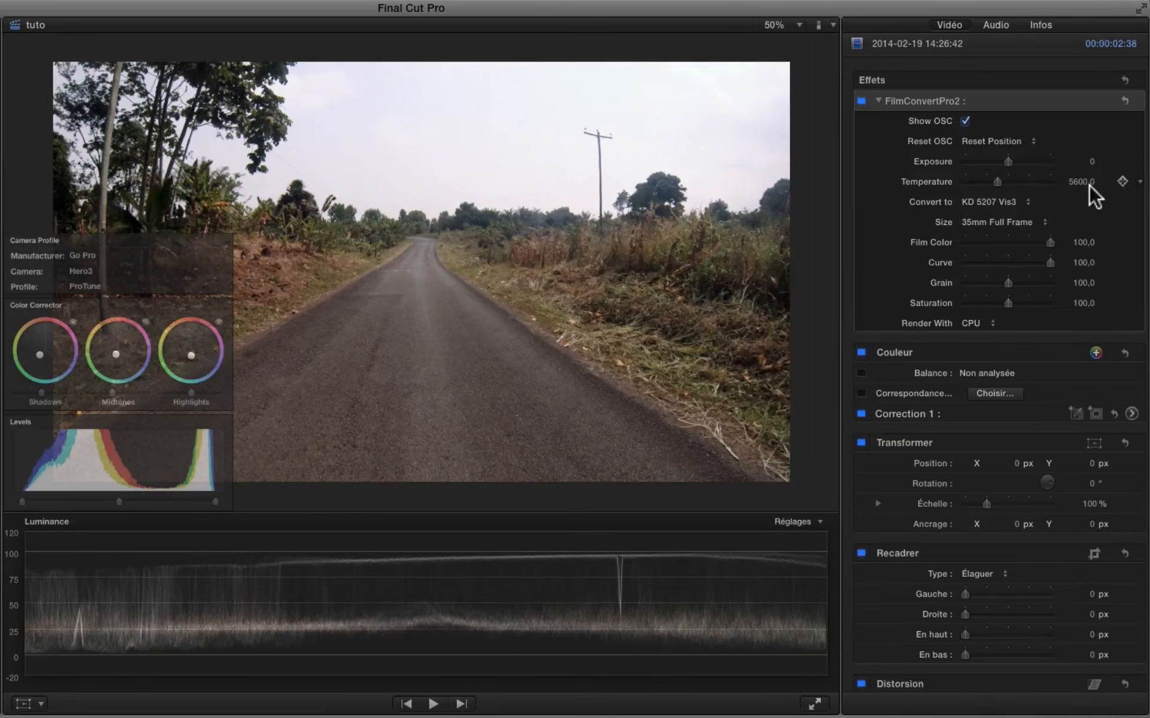
mouse_move(997, 180)
left_mouse_down()
mouse_move(1015, 177)
mouse_move(996, 178)
left_mouse_up()
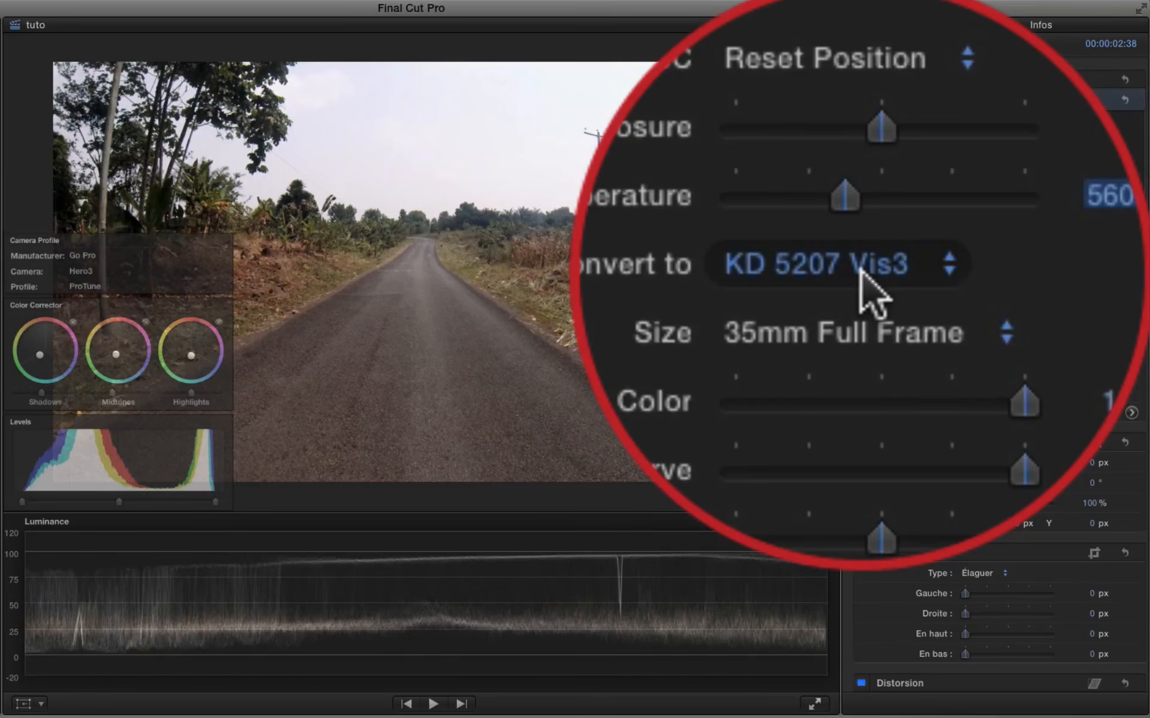
- Try the KD 5213 Vis3, FJ Velv 100, FJ Neo and IL D400 film stocks as the FilmConvert conversion
left_click(860, 270)
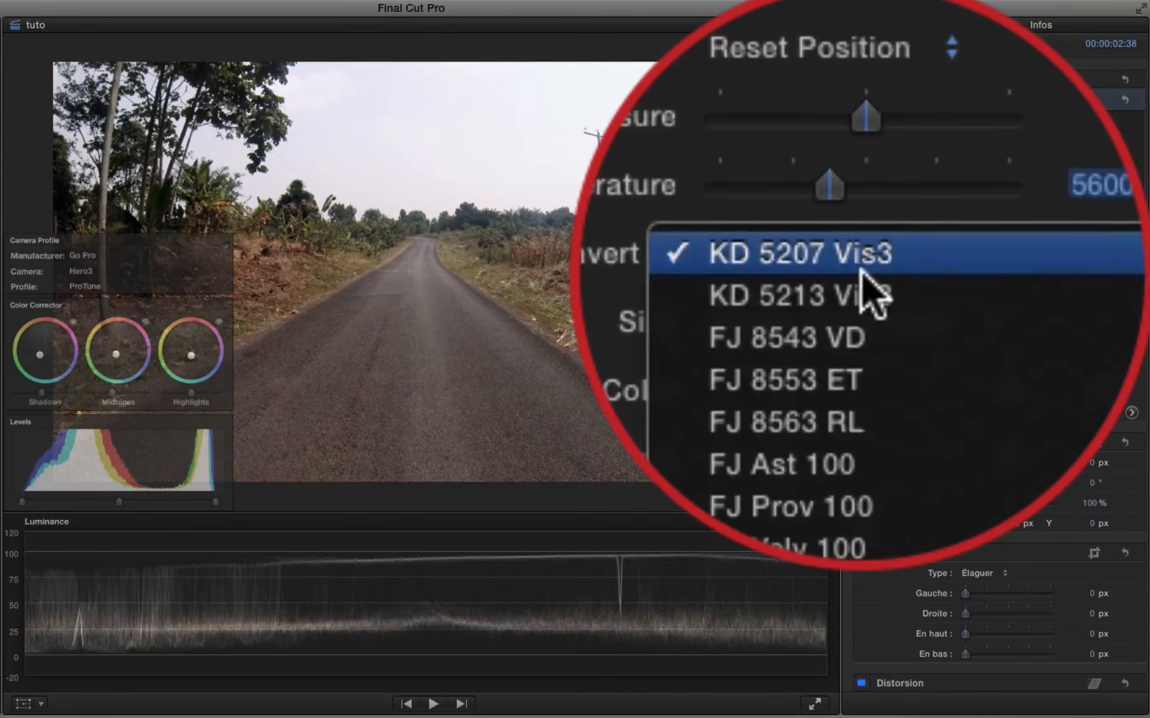
left_click(865, 280)
left_click(862, 276)
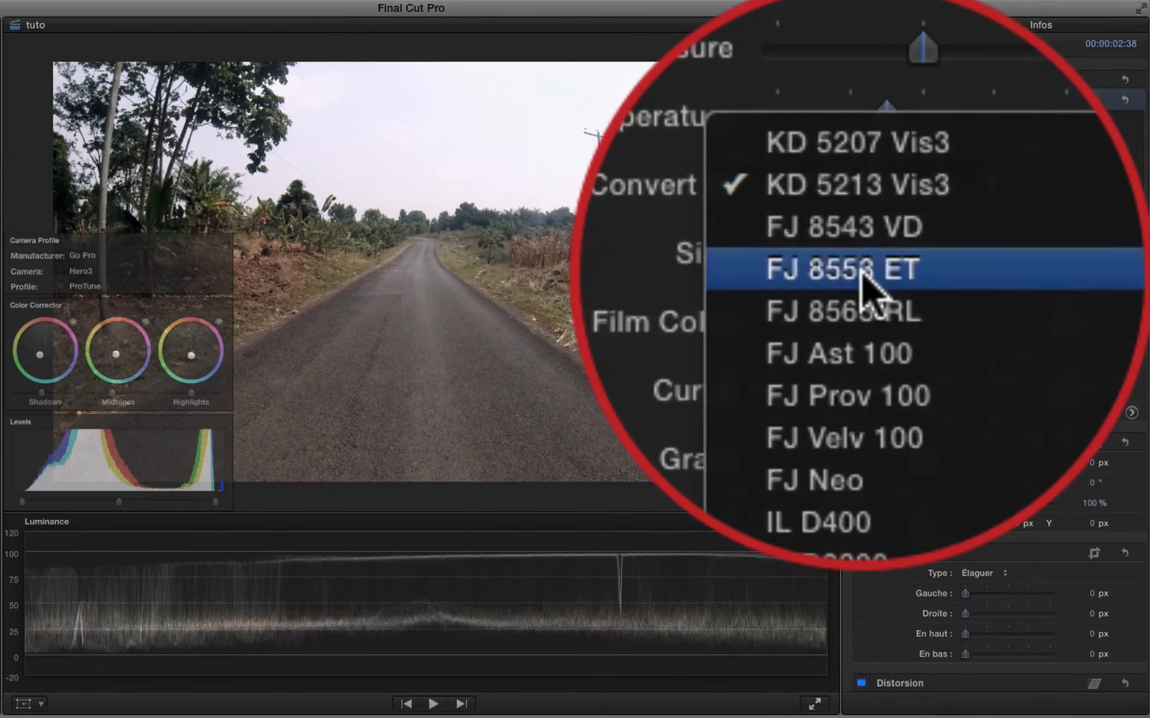
left_click(983, 272)
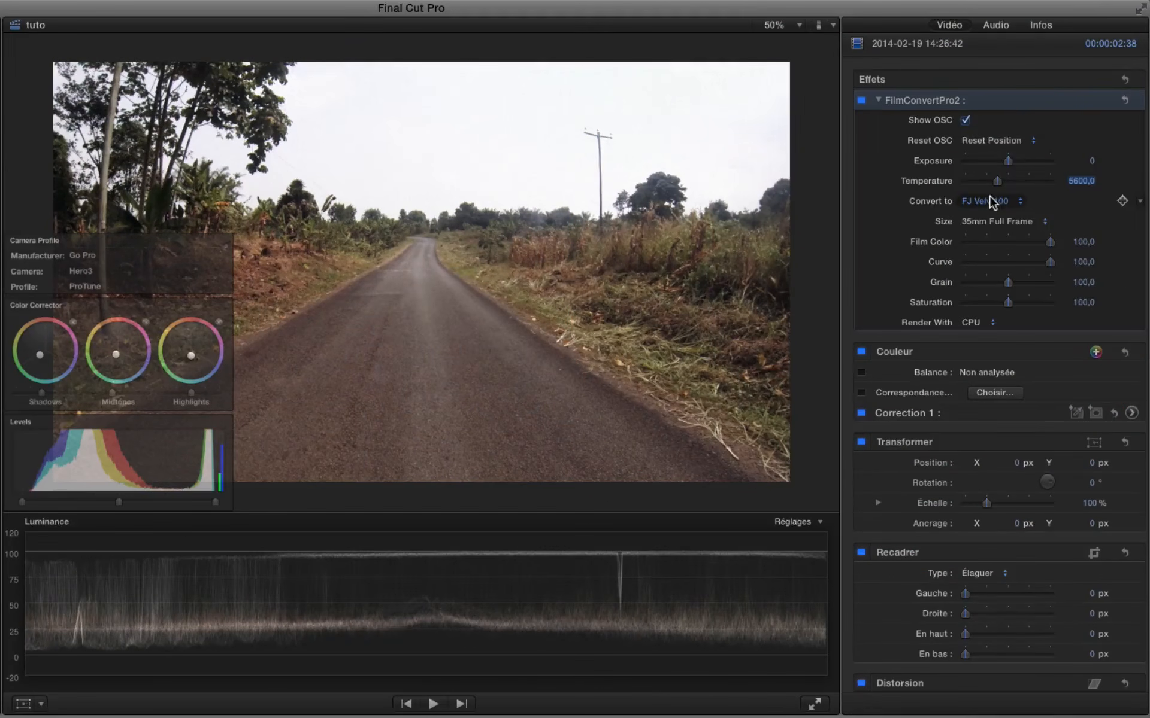
left_click(990, 202)
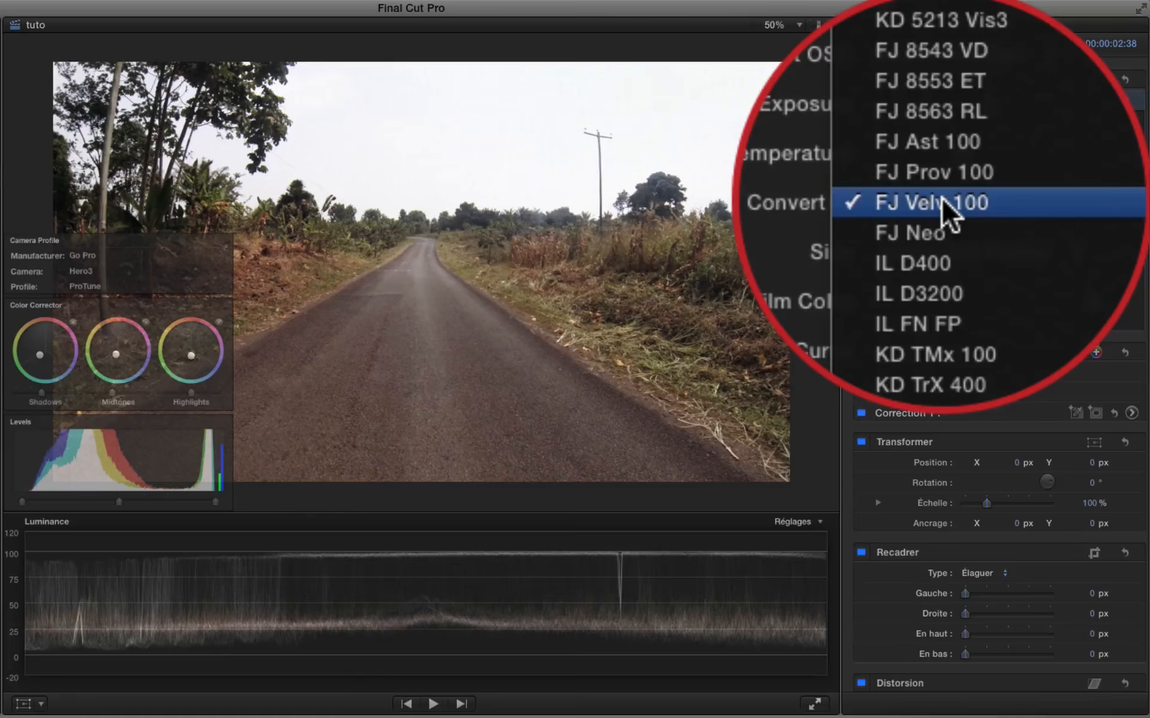
left_click(940, 206)
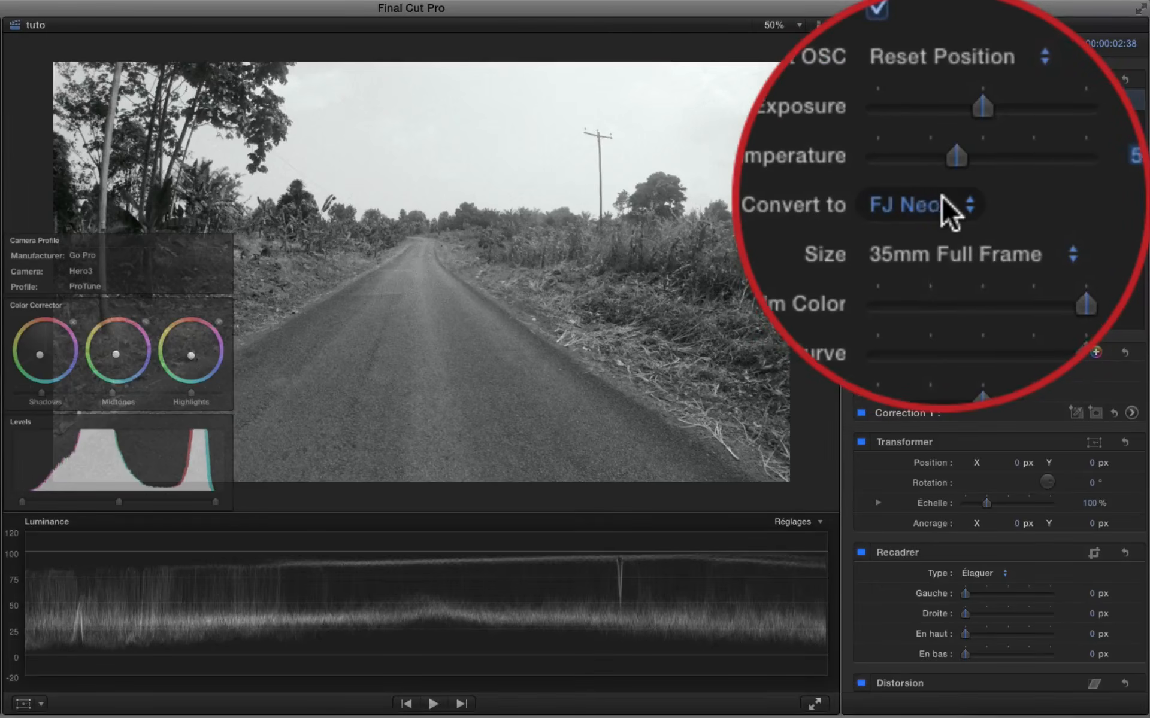
left_click(942, 197)
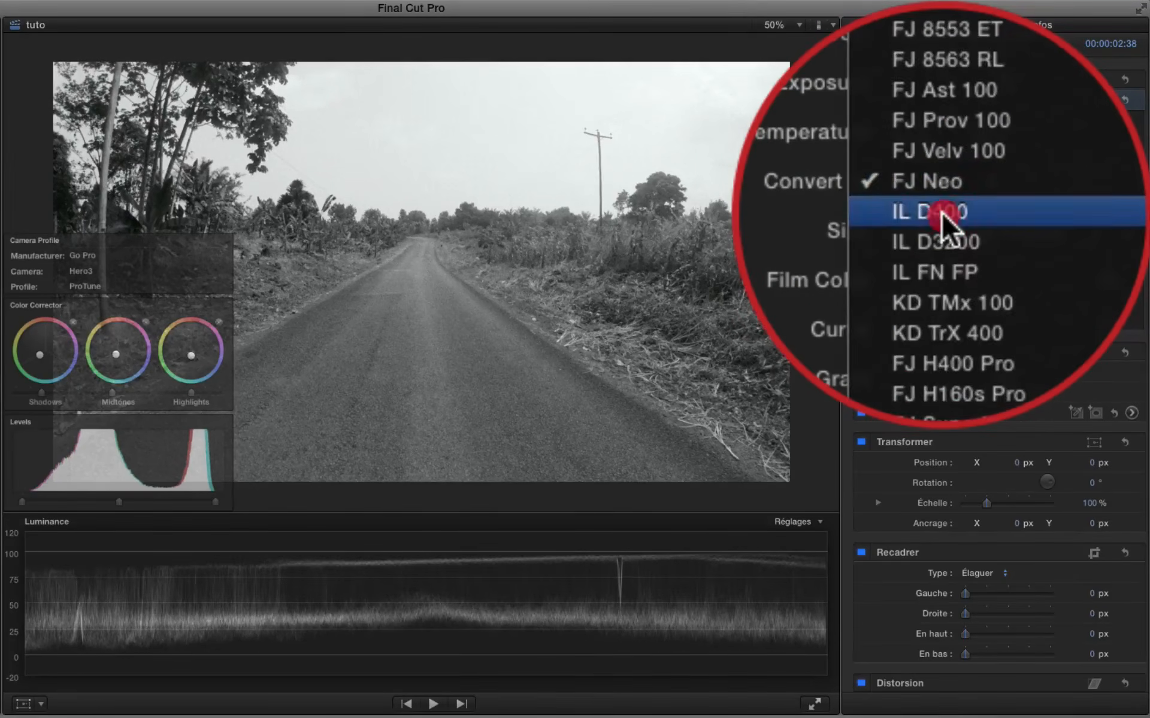
left_click(940, 211)
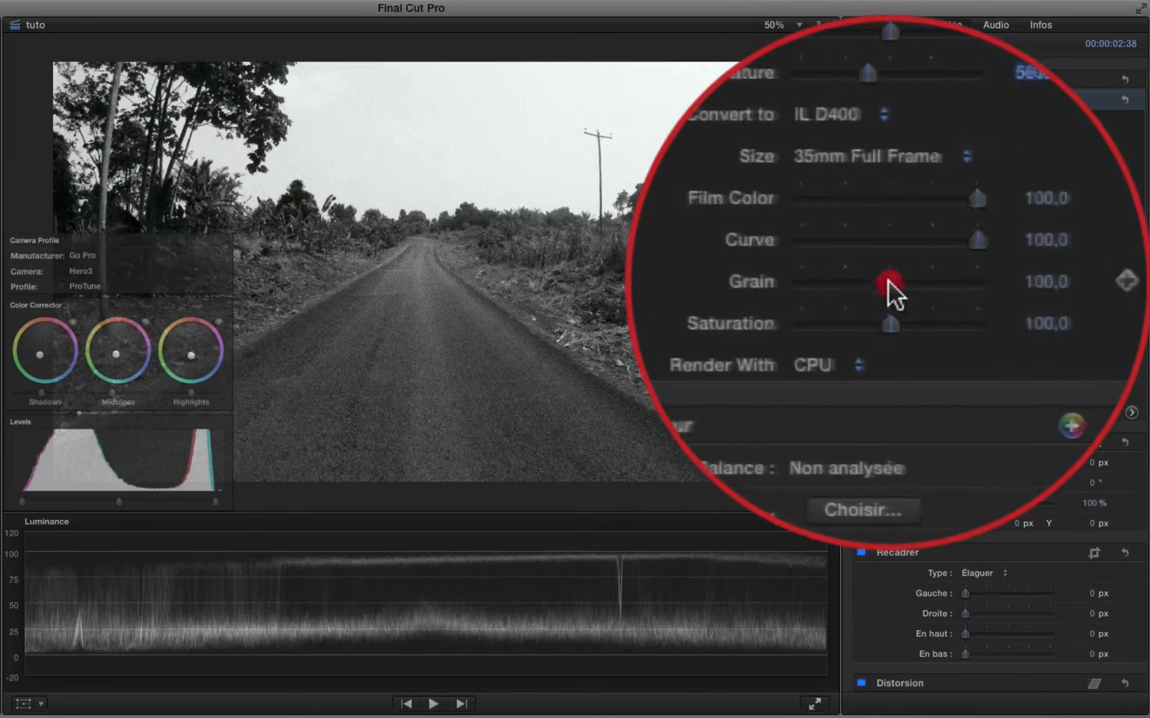
- Reduce the film grain to 8 and convert the clip to the Plrd 600 film stock
left_click_drag(1008, 282, 972, 282)
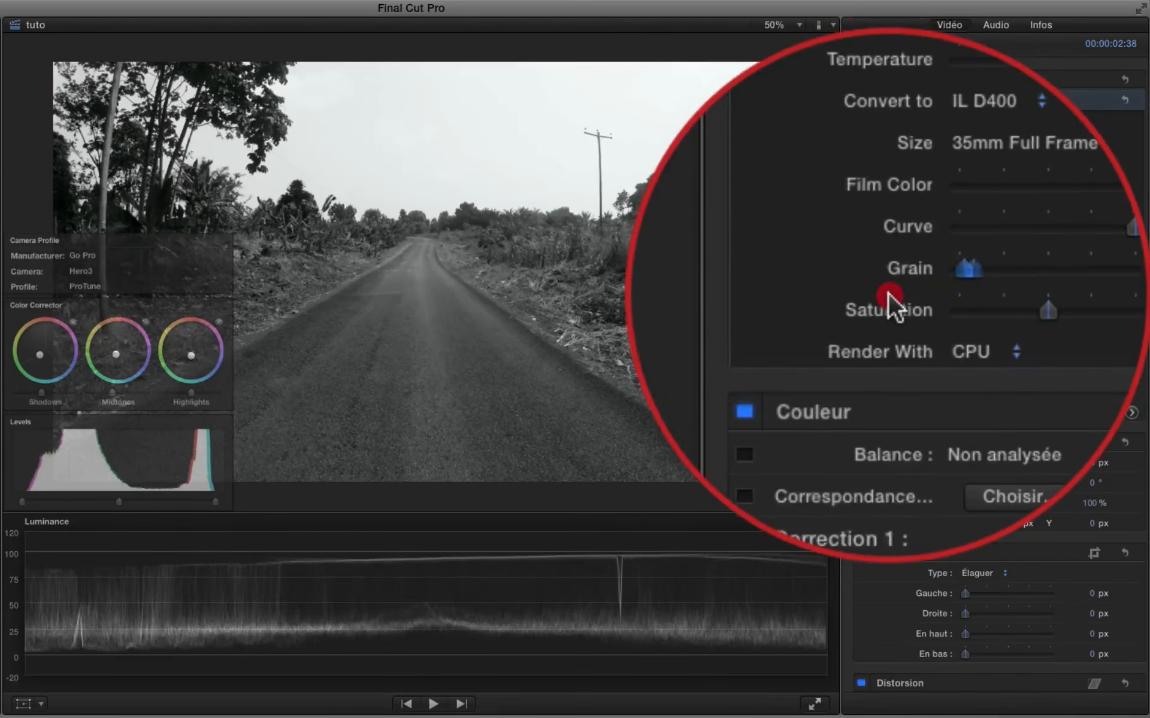
mouse_move(887, 292)
left_mouse_down()
mouse_move(887, 282)
mouse_move(989, 280)
mouse_move(888, 282)
left_mouse_up()
left_click(979, 203)
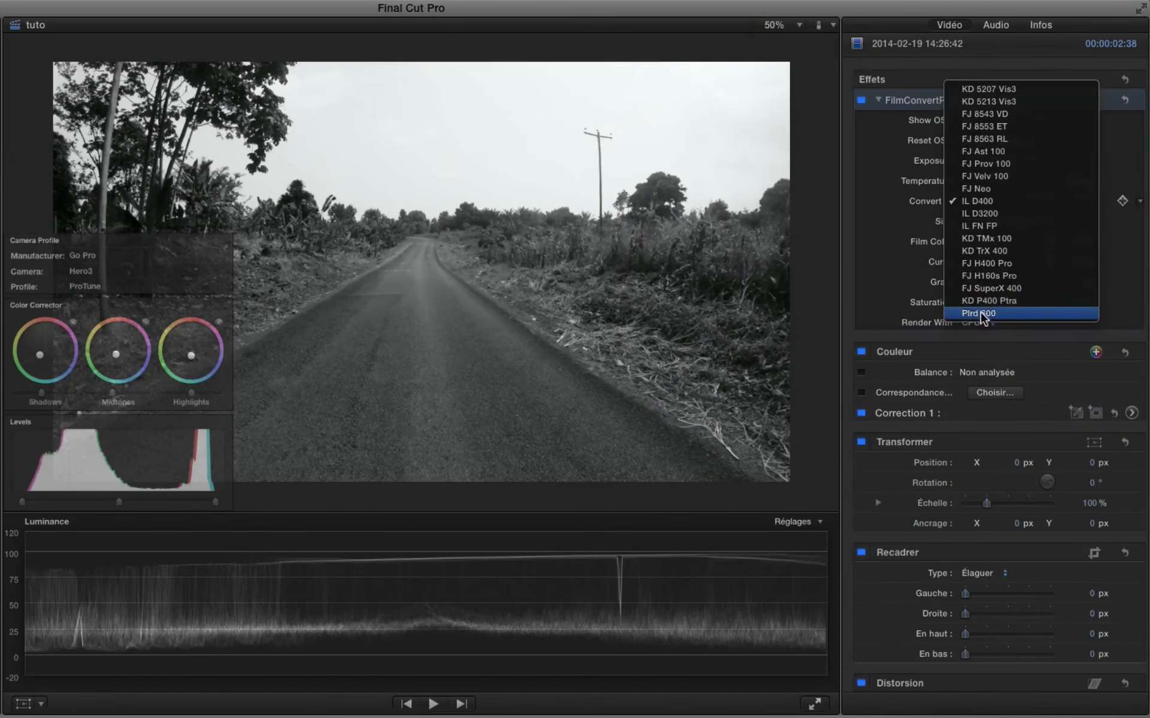
left_click(982, 314)
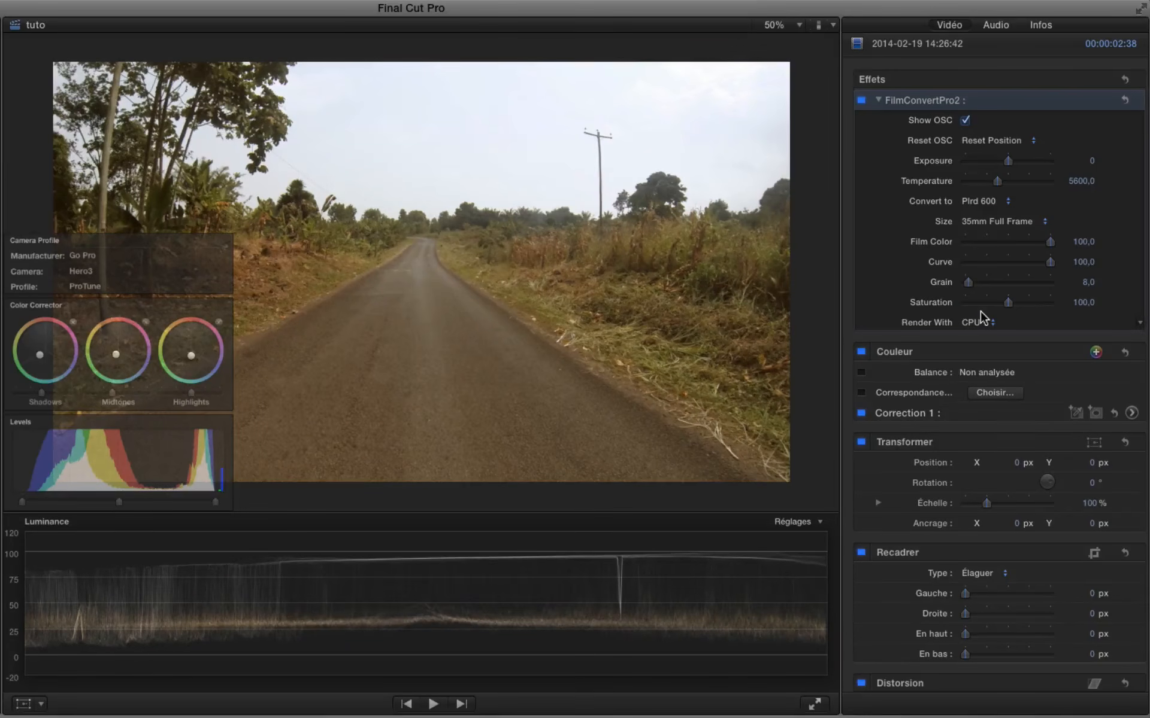
- Compare the image with FilmConvertPro2 off and on, and shift the midtones and shadows colour balance closer to the wheel centres
left_click(861, 100)
left_click(862, 100)
left_click_drag(115, 353, 120, 349)
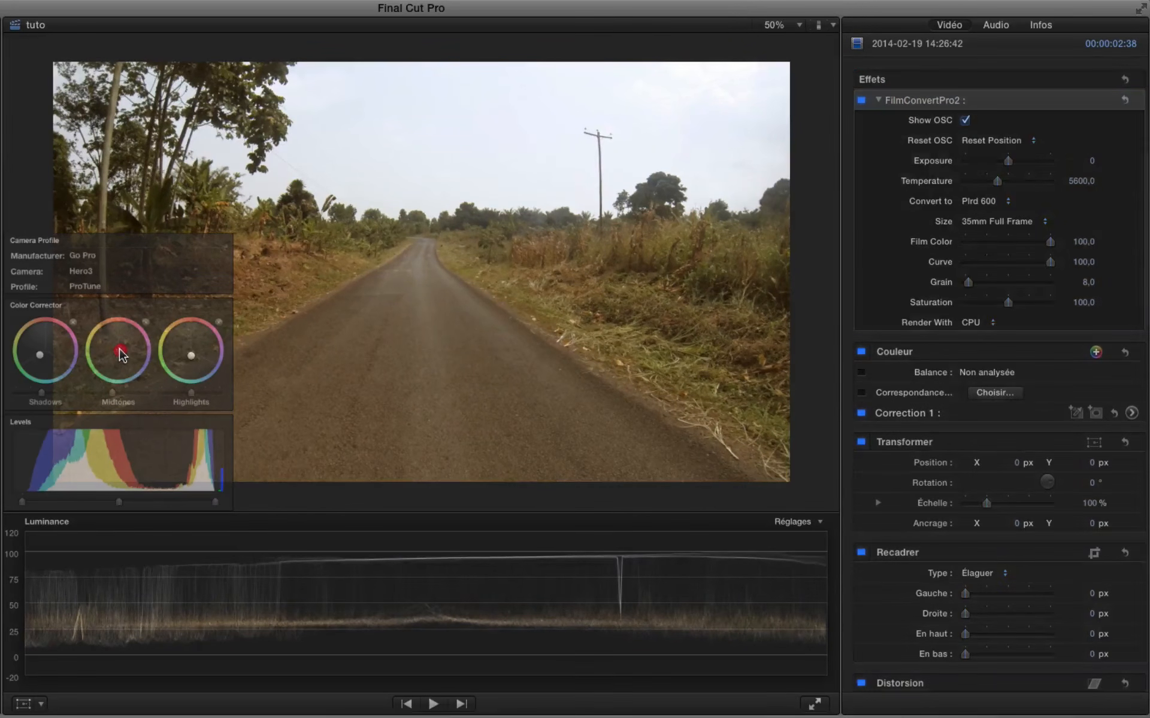
left_click_drag(39, 355, 46, 357)
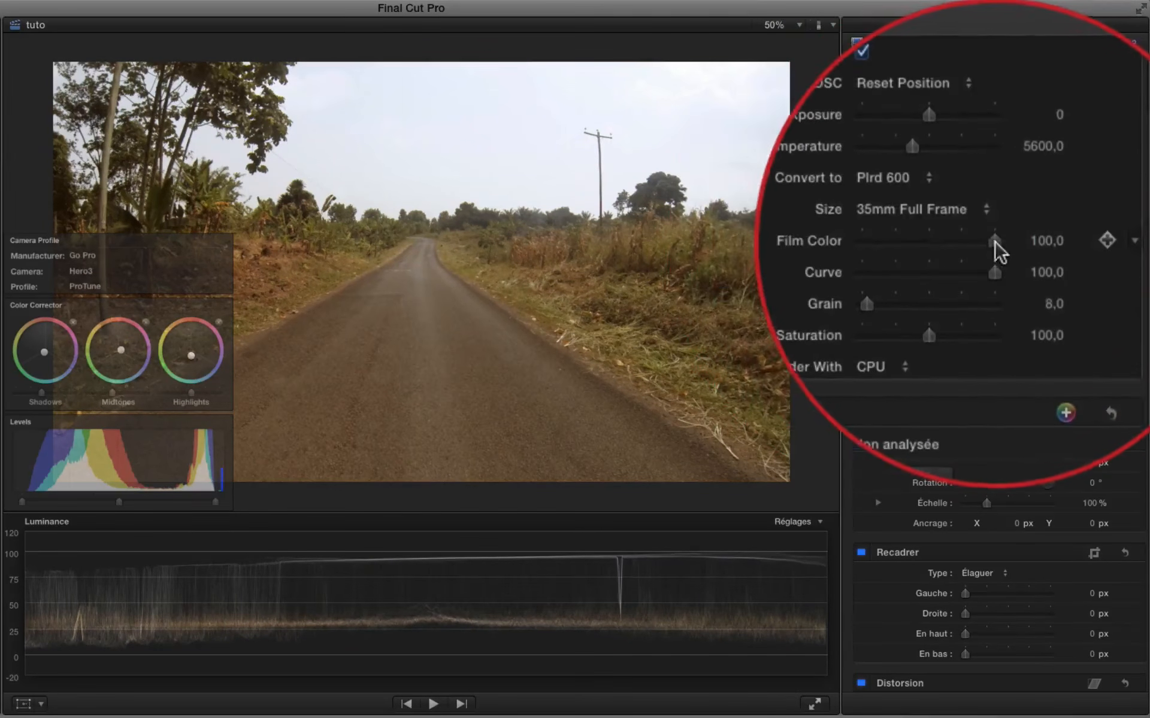
- Try a Film Color of 0 and compare the road clip with FilmConvertPro2 off and on
left_click_drag(1050, 241, 885, 242)
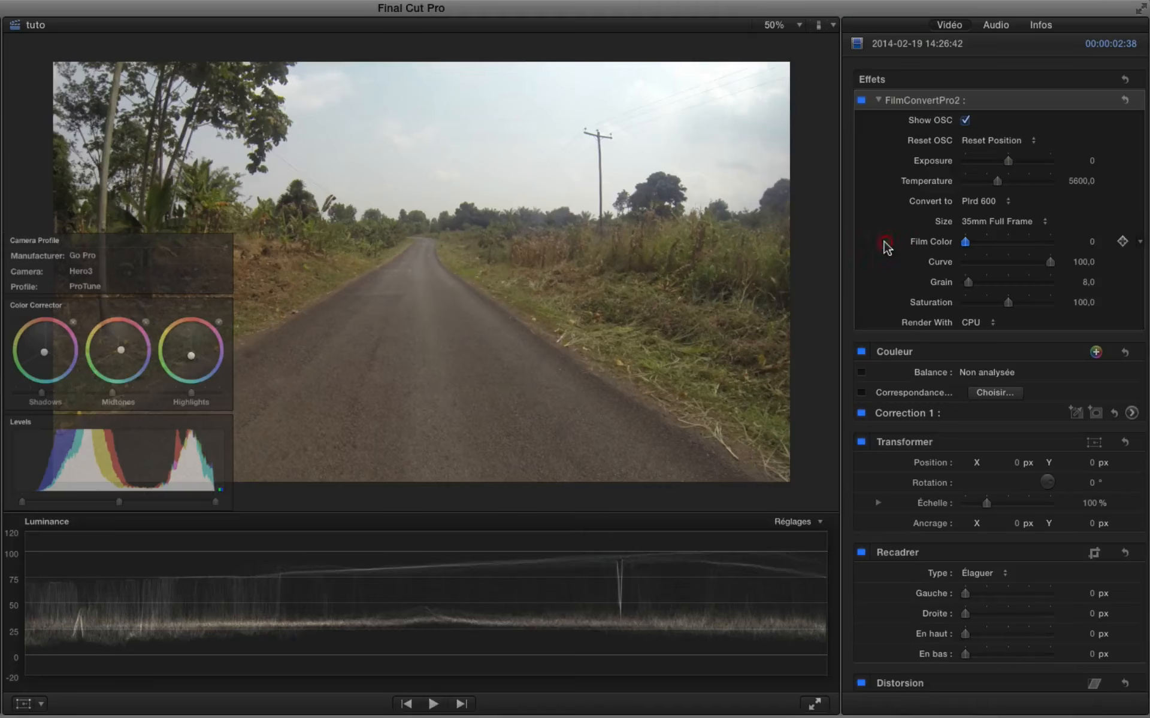
left_click(861, 100)
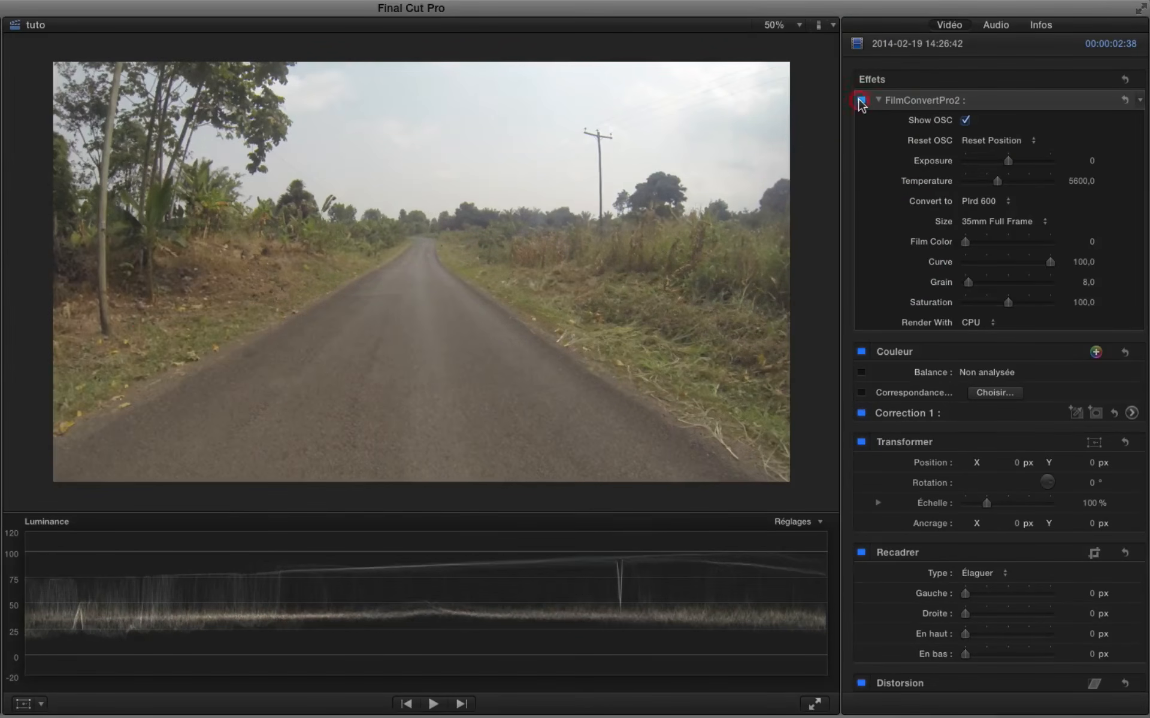
left_click(860, 100)
left_click(860, 100)
left_click(860, 100)
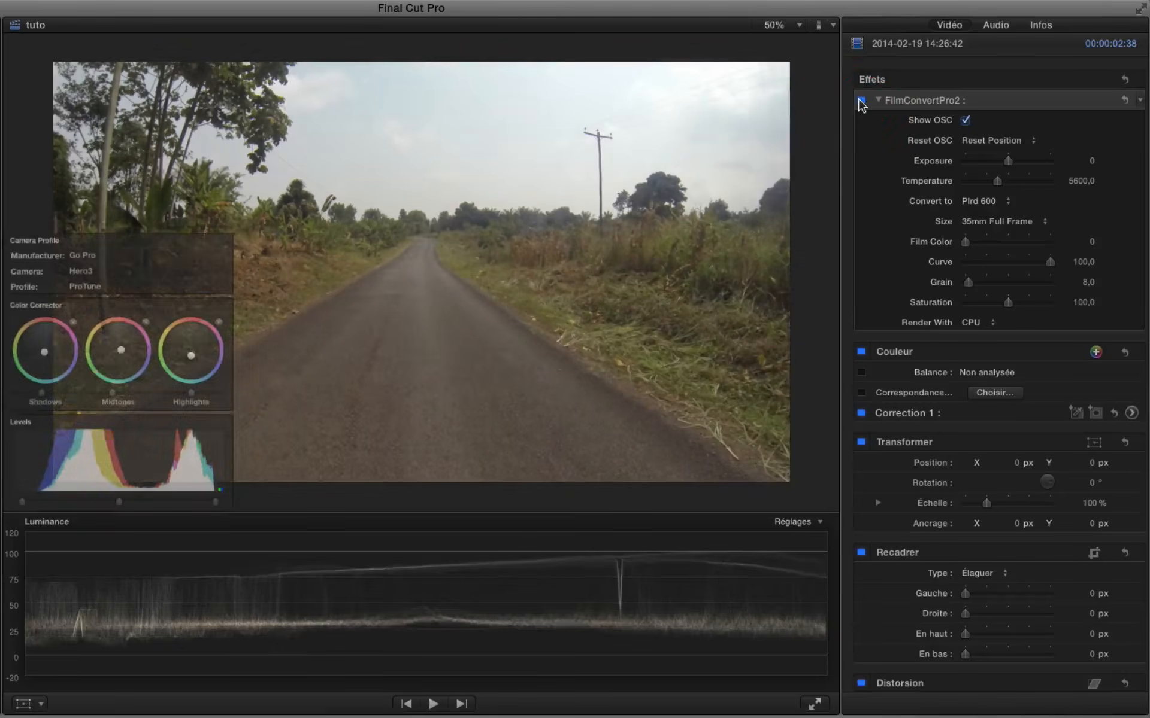
left_click(861, 100)
left_click(860, 100)
left_click(860, 100)
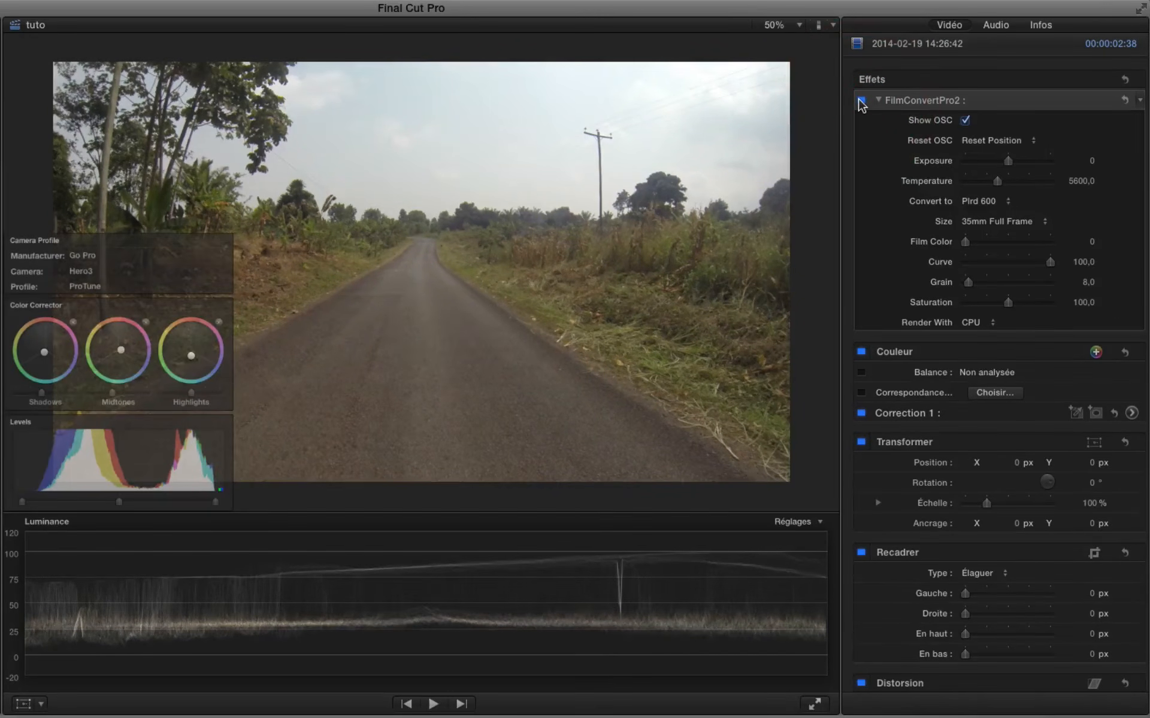
left_click(861, 100)
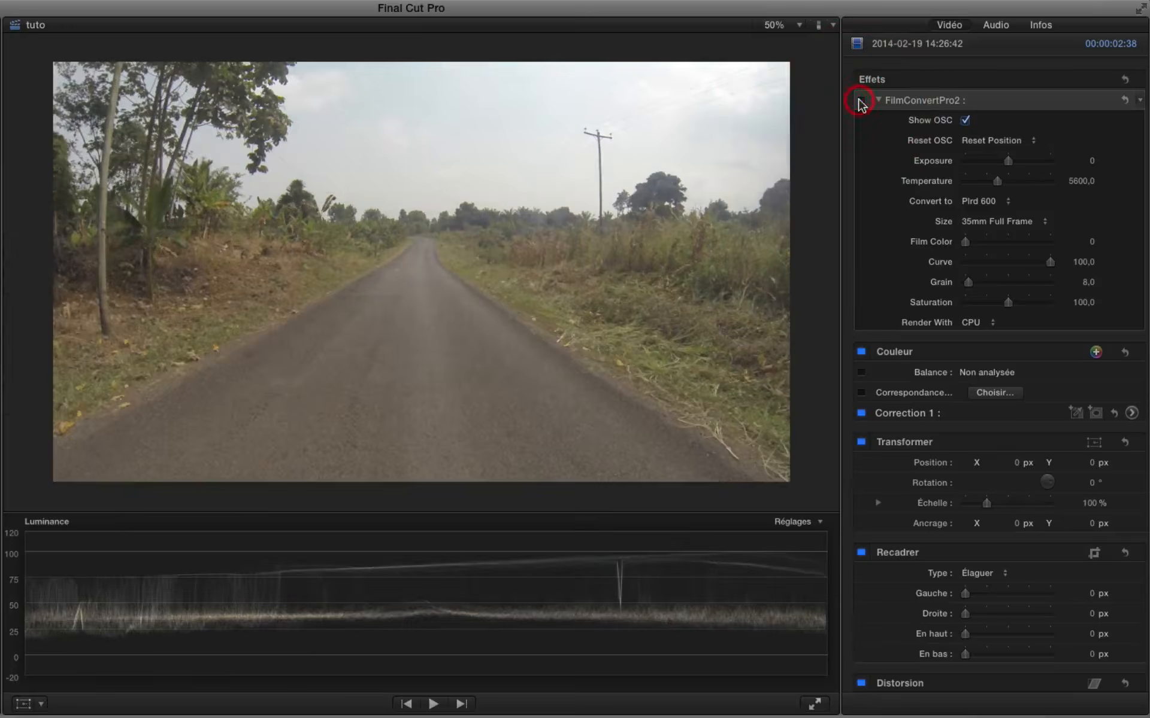
left_click(860, 100)
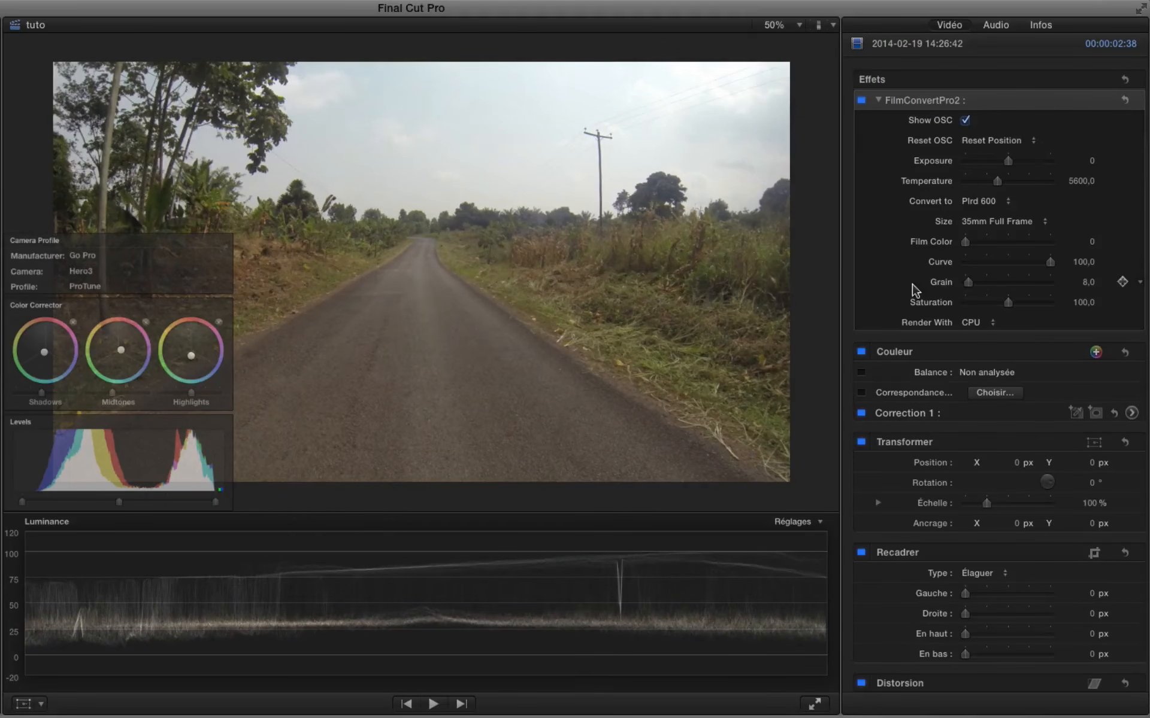
- Set Film Color to 75 and Curve to 86, and slightly lower the road clip's shadow level
left_click_drag(966, 242, 1024, 264)
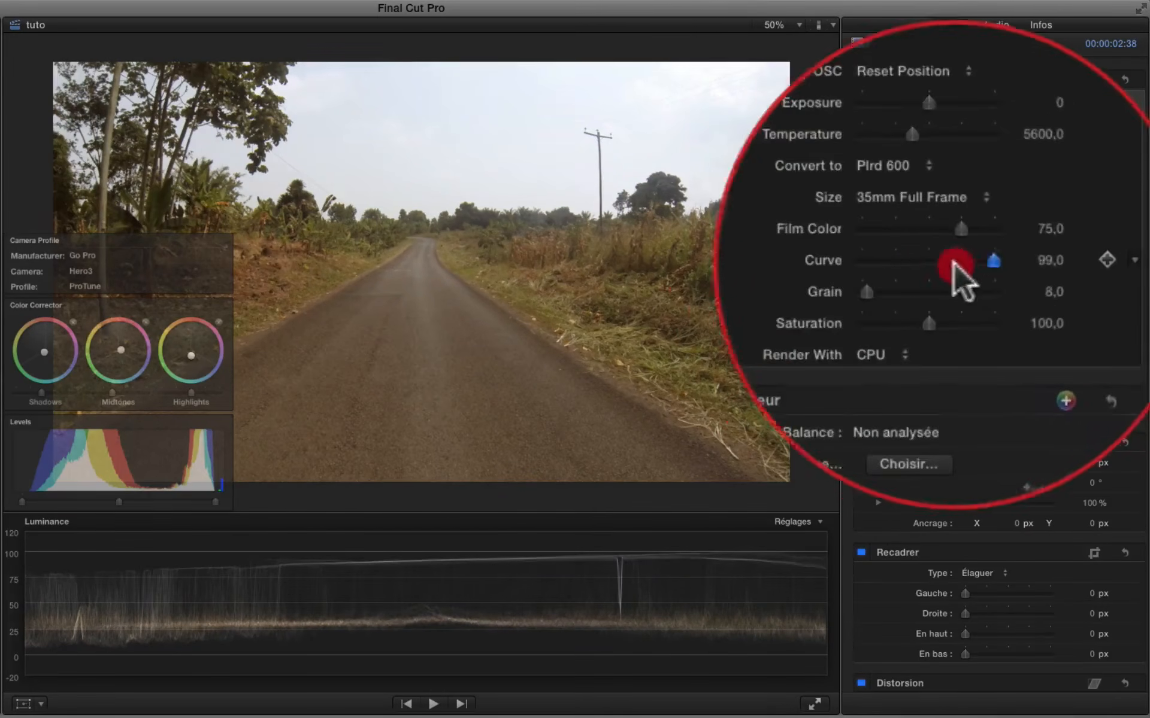
mouse_move(954, 263)
left_mouse_down()
mouse_move(910, 261)
mouse_move(1108, 261)
mouse_move(910, 261)
mouse_move(1105, 279)
left_mouse_up()
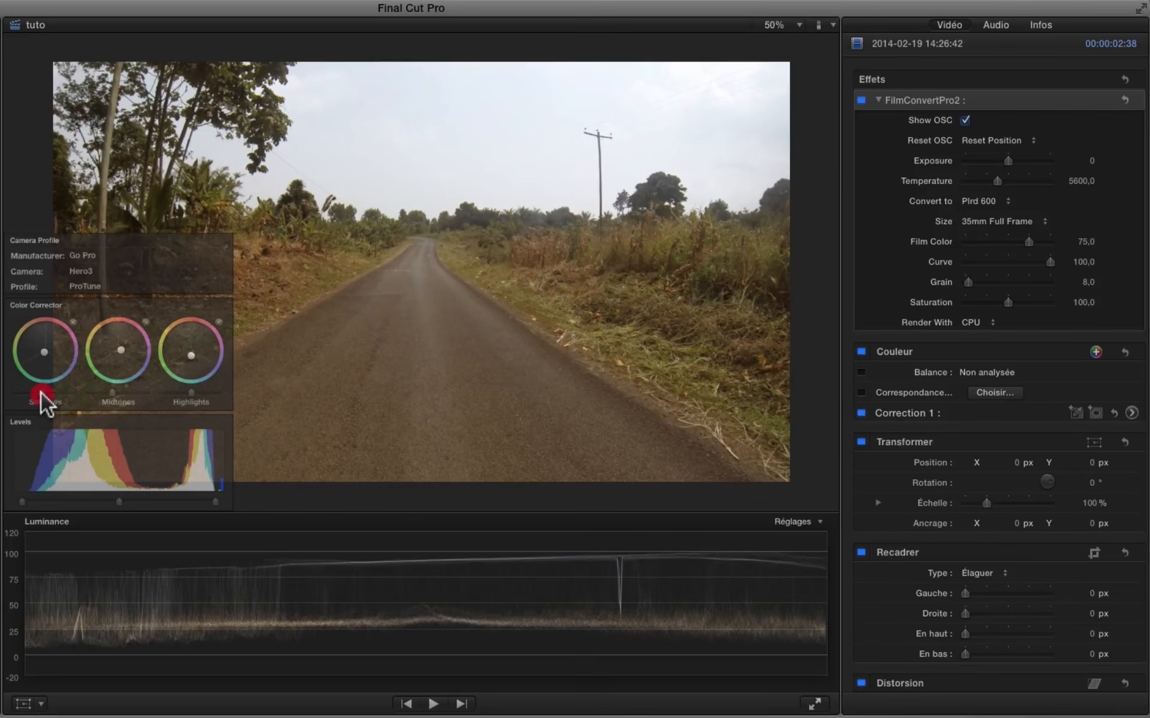
left_click_drag(41, 394, 38, 395)
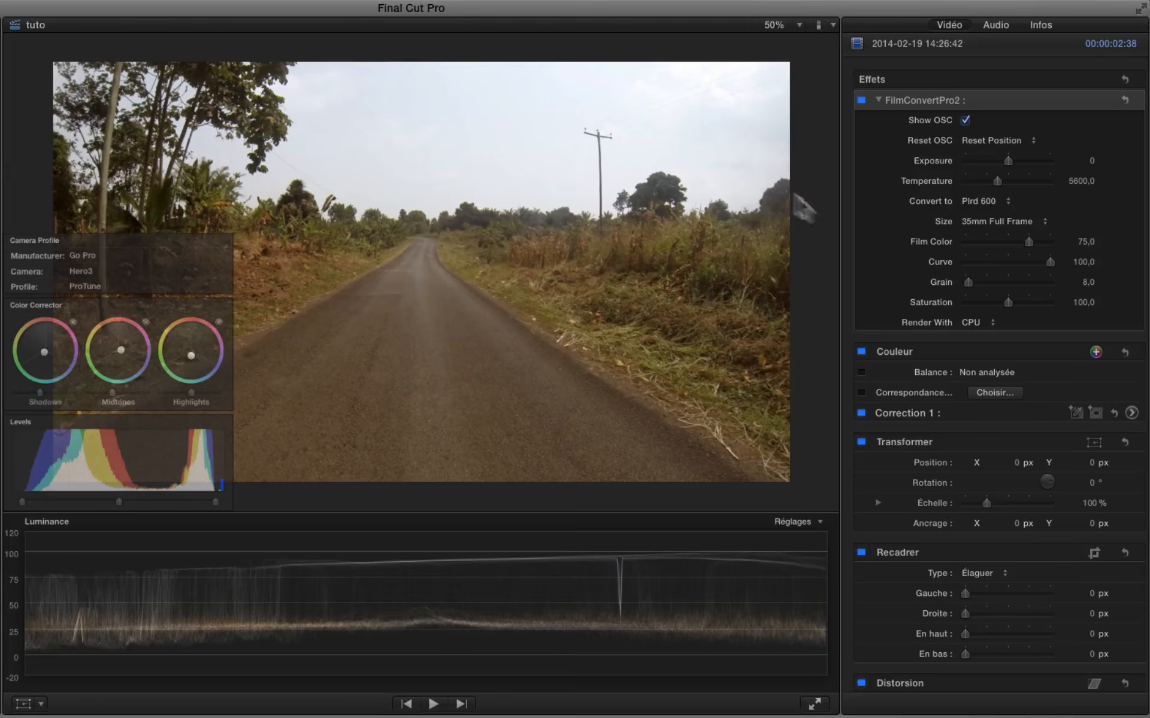
left_click_drag(1049, 262, 1032, 268)
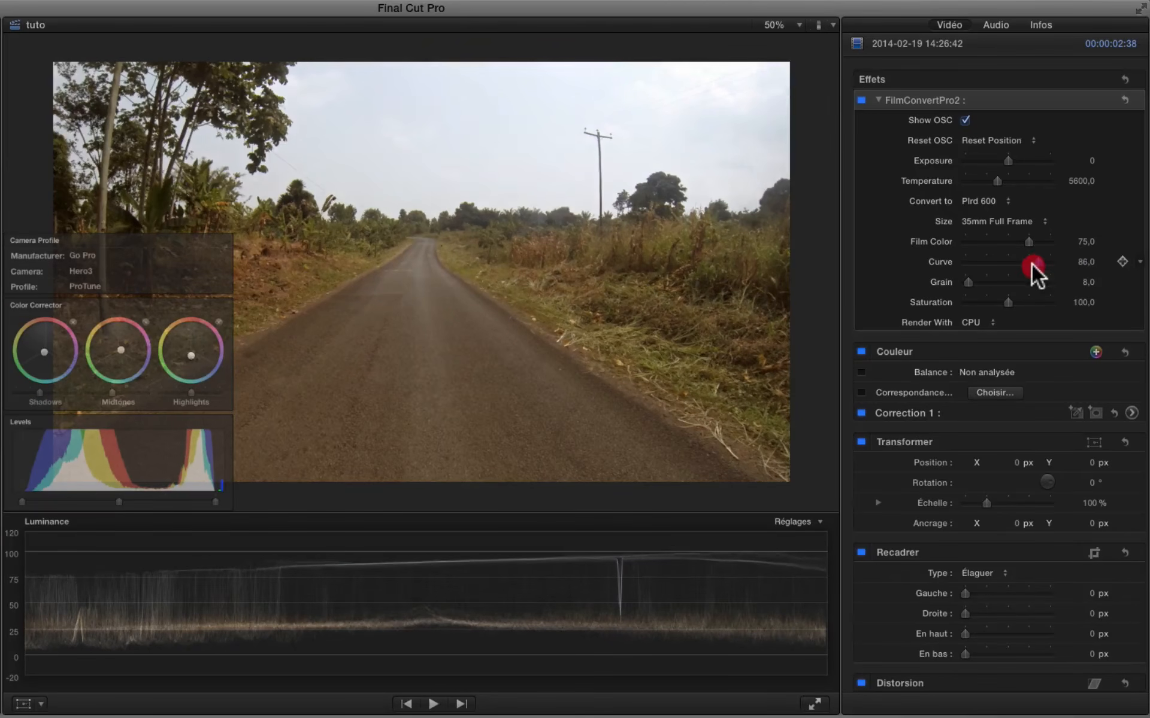
left_click(34, 394)
left_click_drag(35, 394, 34, 395)
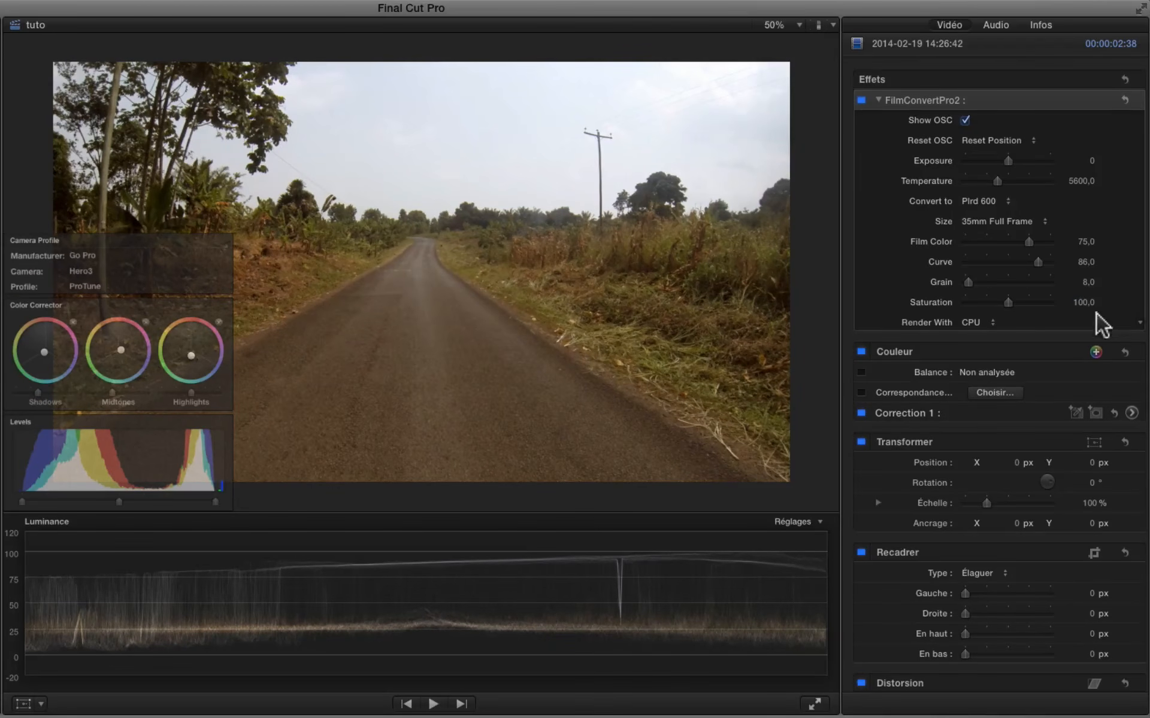
- Set the saturation to 88 and compare the road clip with FilmConvertPro2 off and on
mouse_move(982, 302)
left_mouse_down()
mouse_move(910, 298)
mouse_move(977, 304)
mouse_move(920, 300)
left_mouse_up()
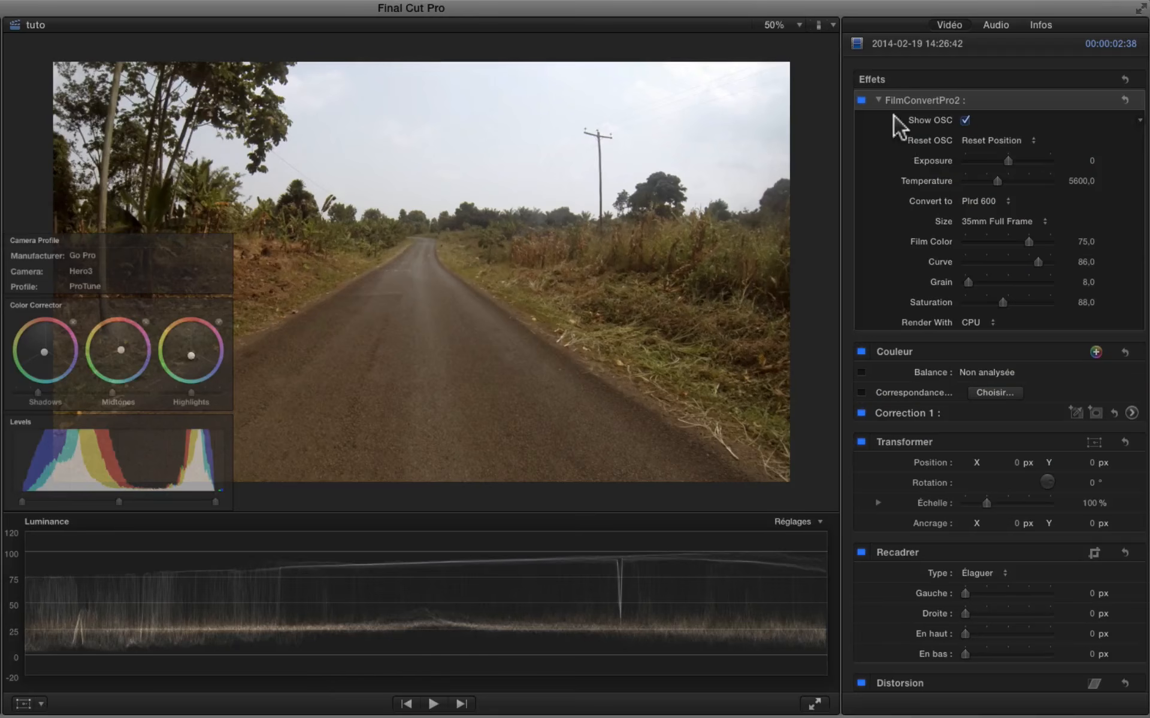
left_click(862, 99)
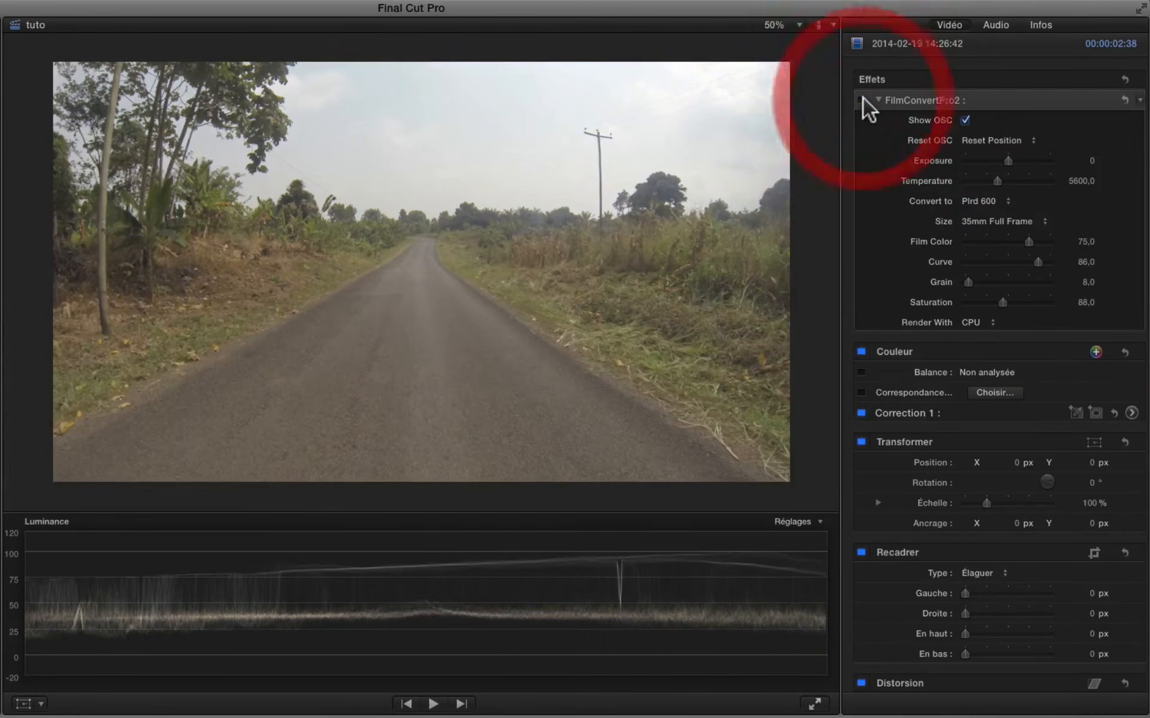
left_click(862, 99)
left_click(862, 99)
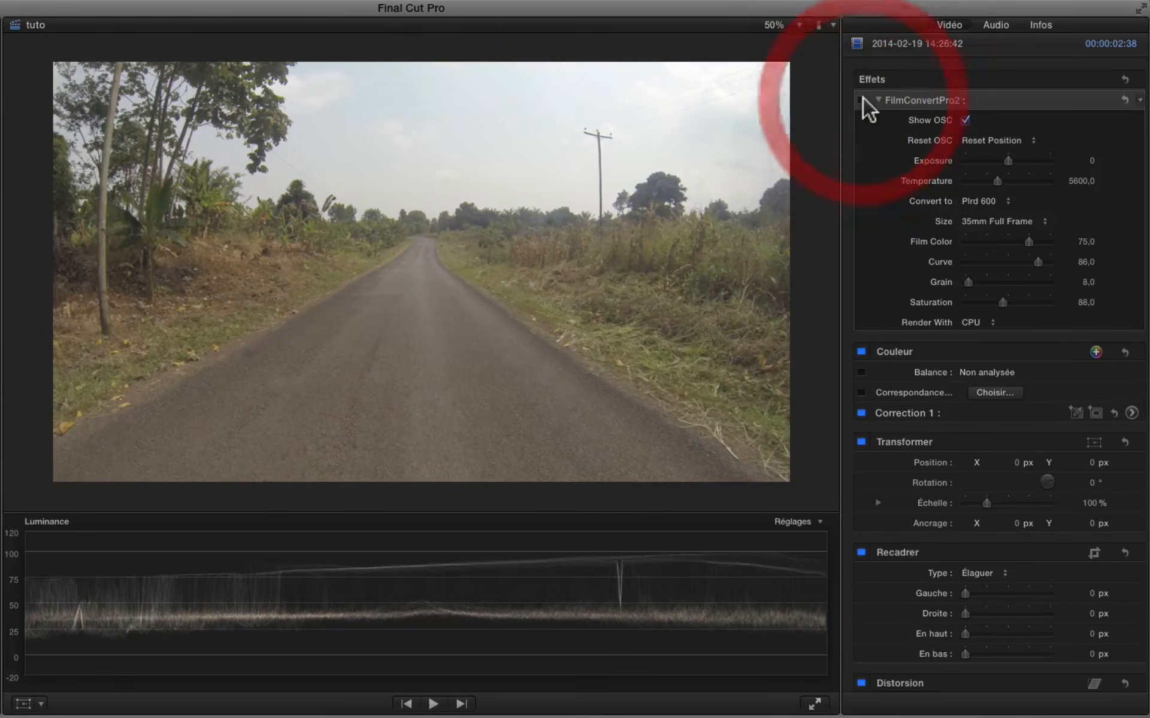
left_click(862, 99)
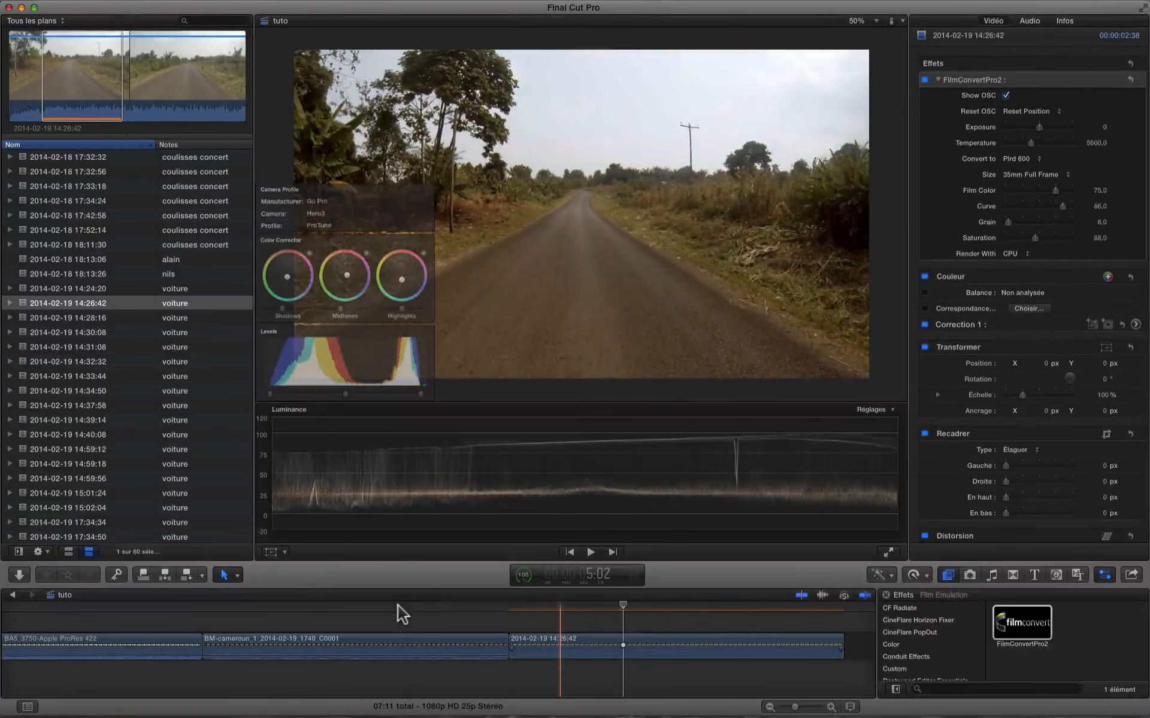
- Apply the FilmConvertPro2 effect to the BA5_3750-Apple ProRes 422 clip in the timeline
left_click(397, 608)
left_click(141, 616)
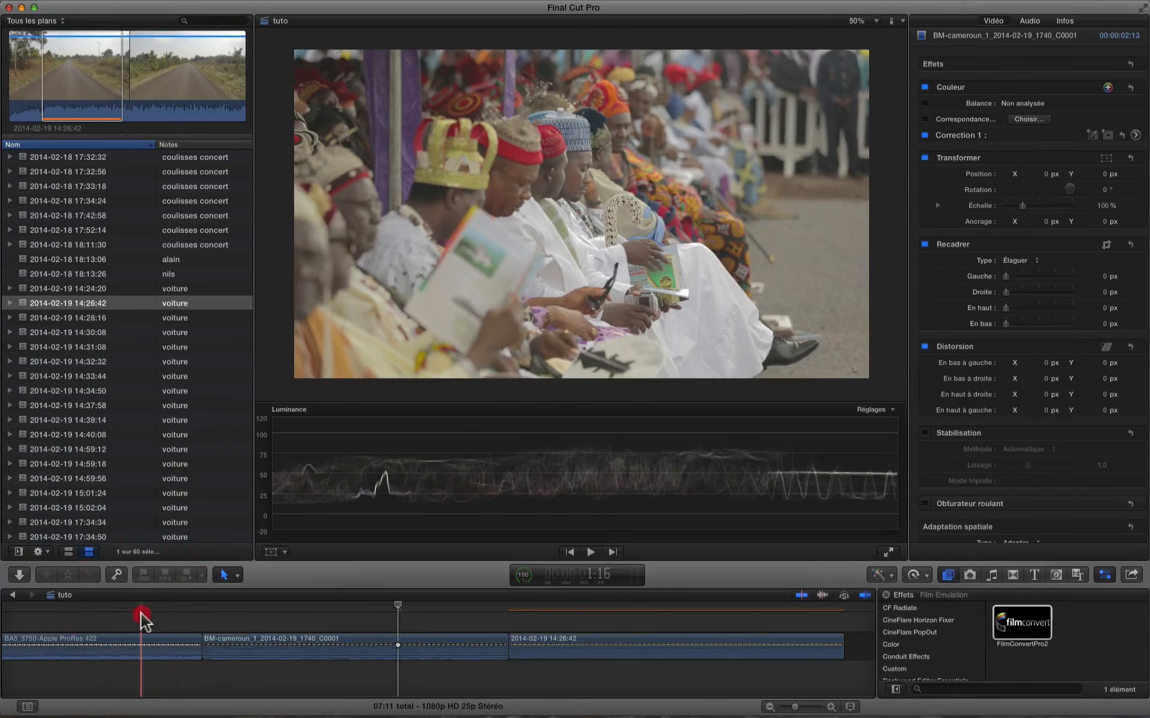
left_click(124, 645)
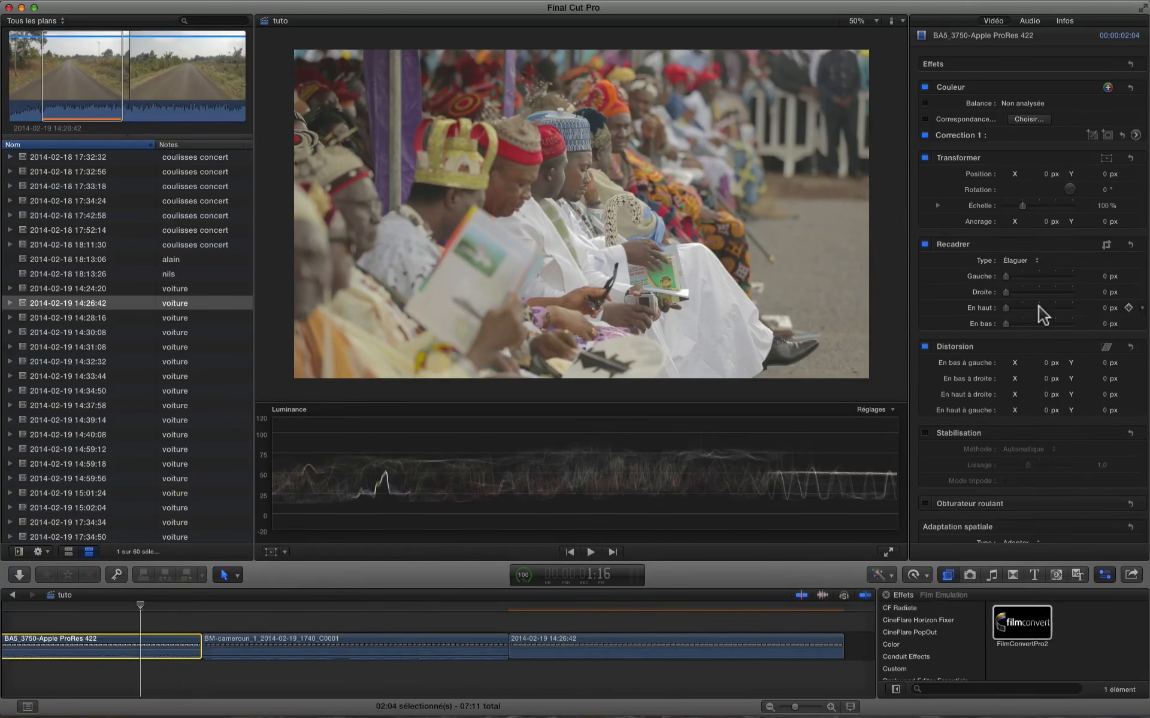
left_click_drag(1025, 620, 141, 644)
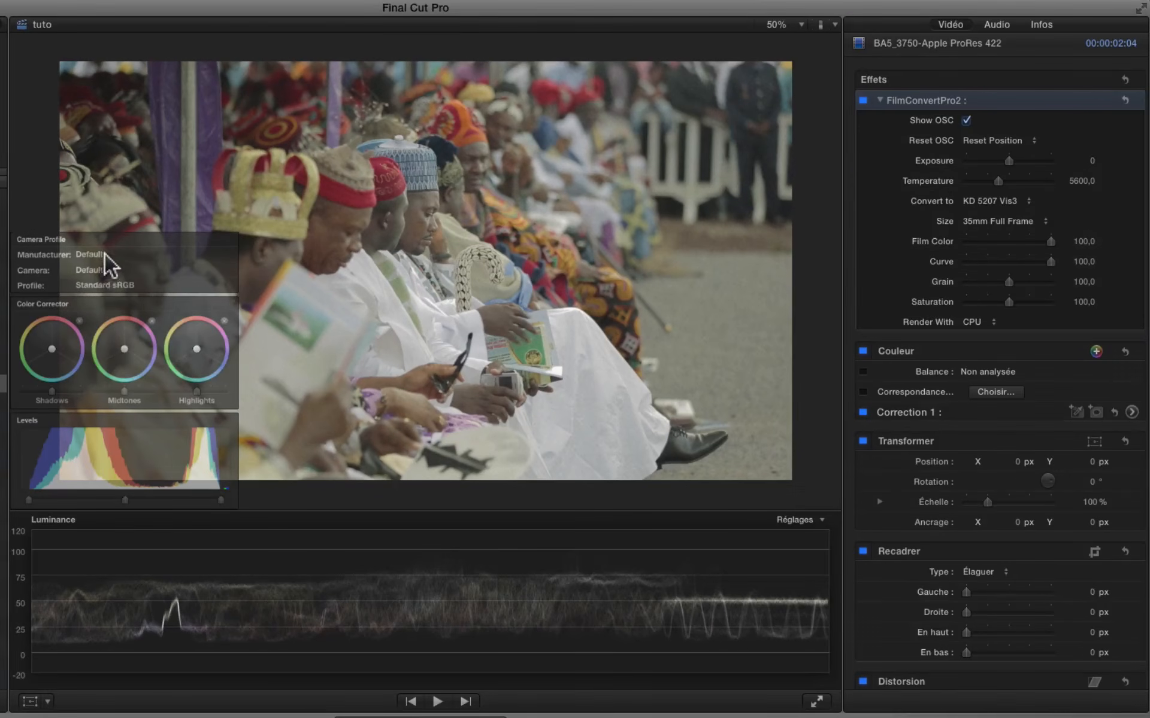
- Set the FilmConvert camera profile to Canon, 5D mkIII, VisionColor
left_click(105, 254)
left_click(103, 299)
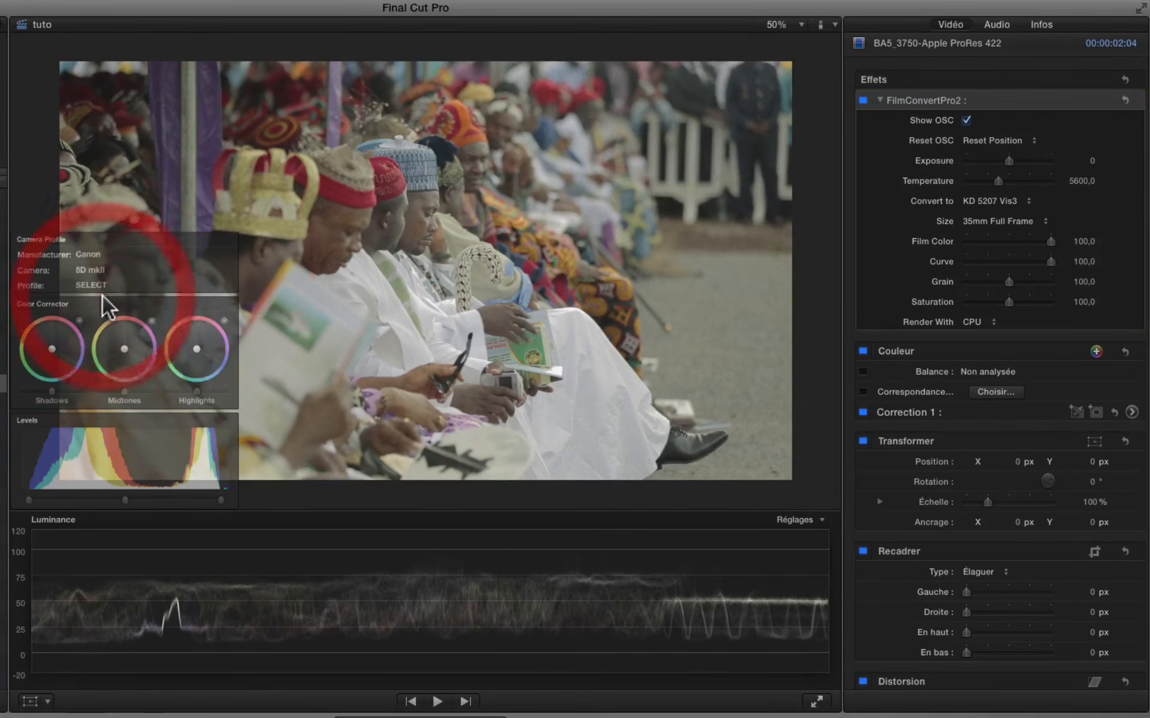
left_click(102, 270)
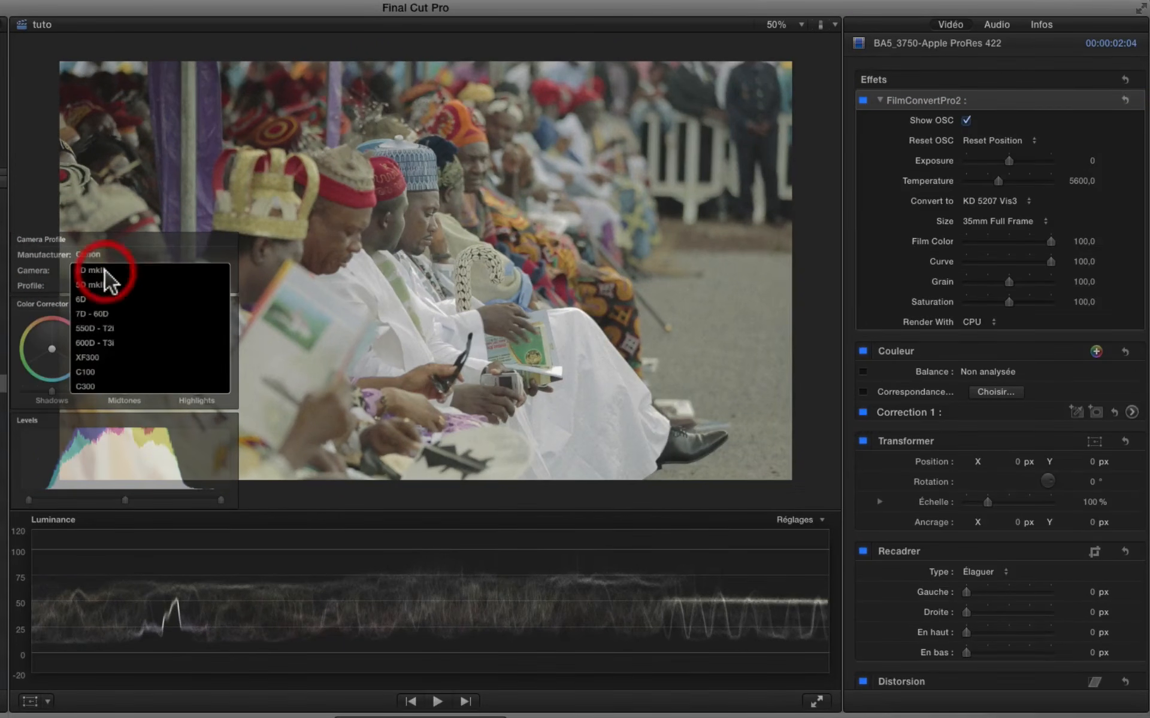
left_click(104, 284)
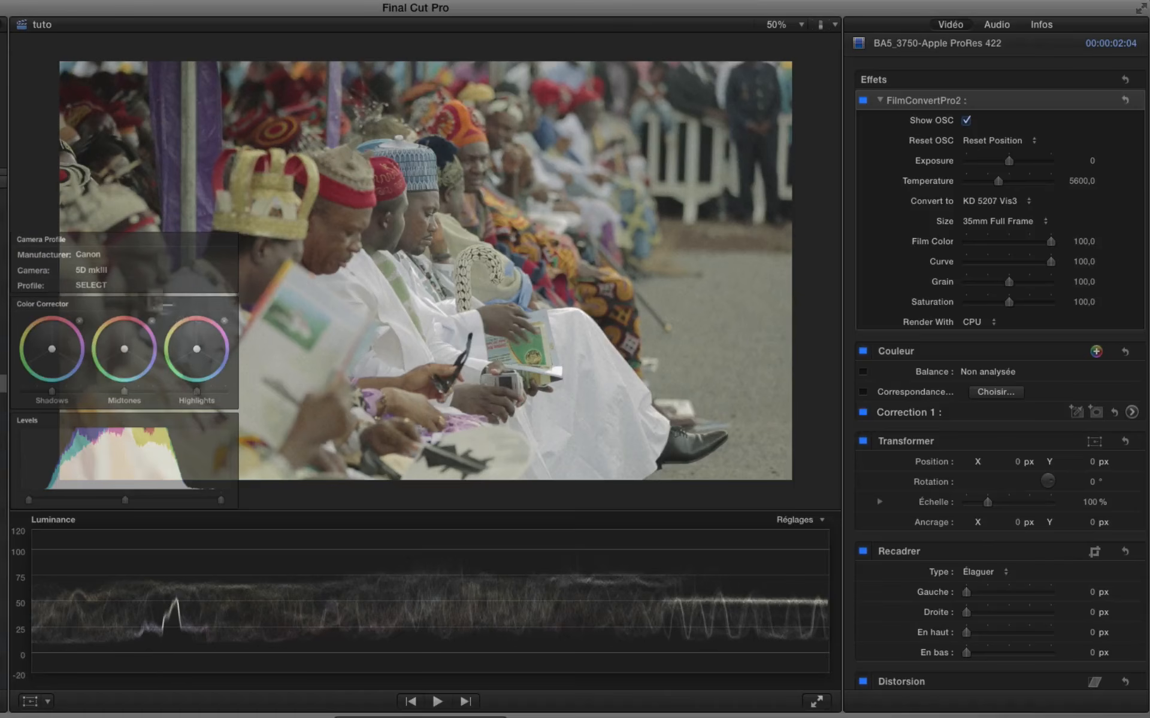
left_click(87, 284)
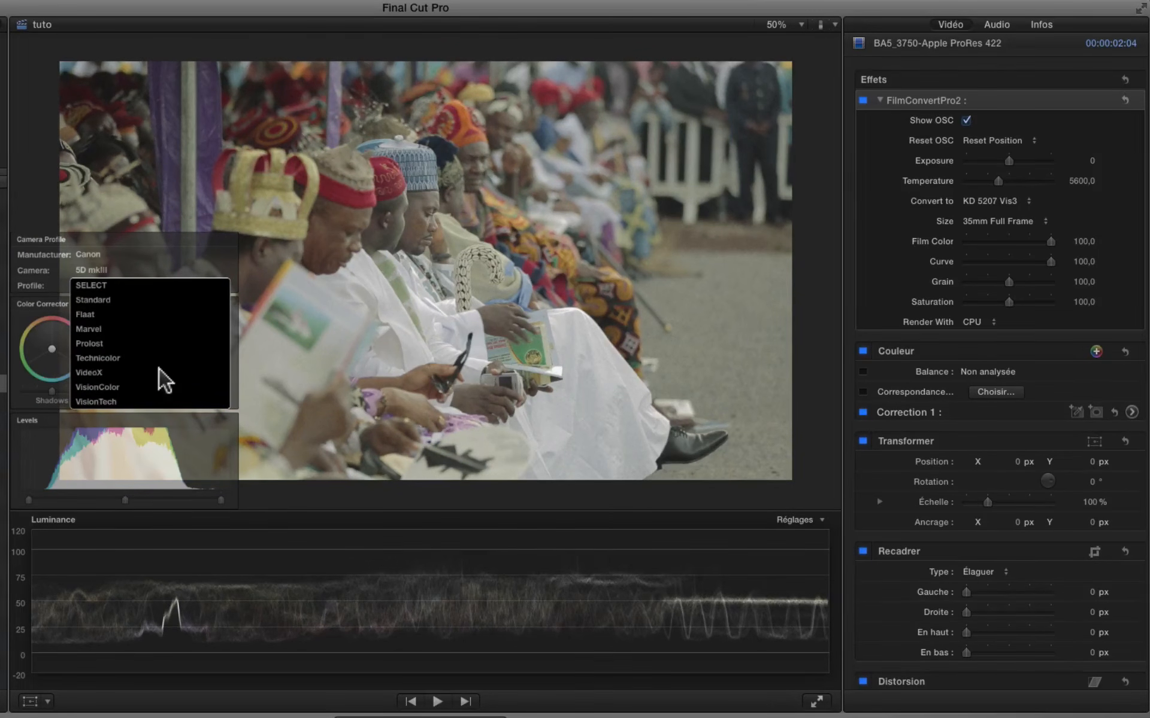
left_click(111, 386)
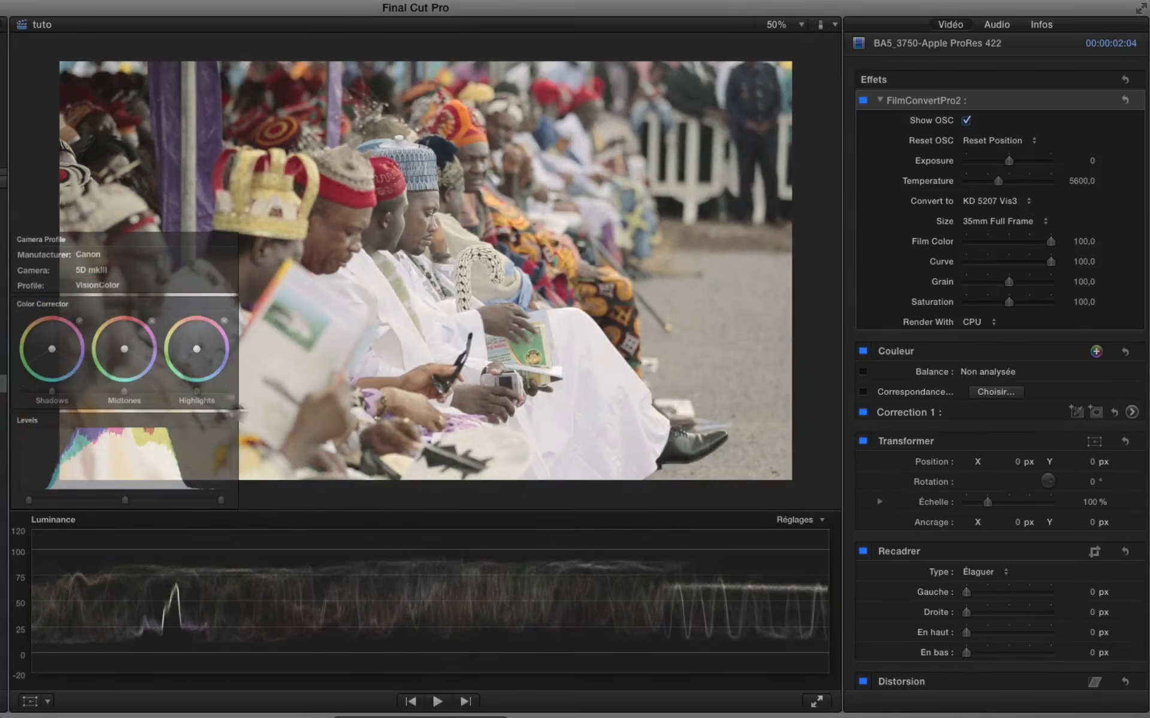
- Set the exposure to -0,17 and slightly lower the highlights and shadows of the ceremony clip
left_click_drag(195, 388, 192, 389)
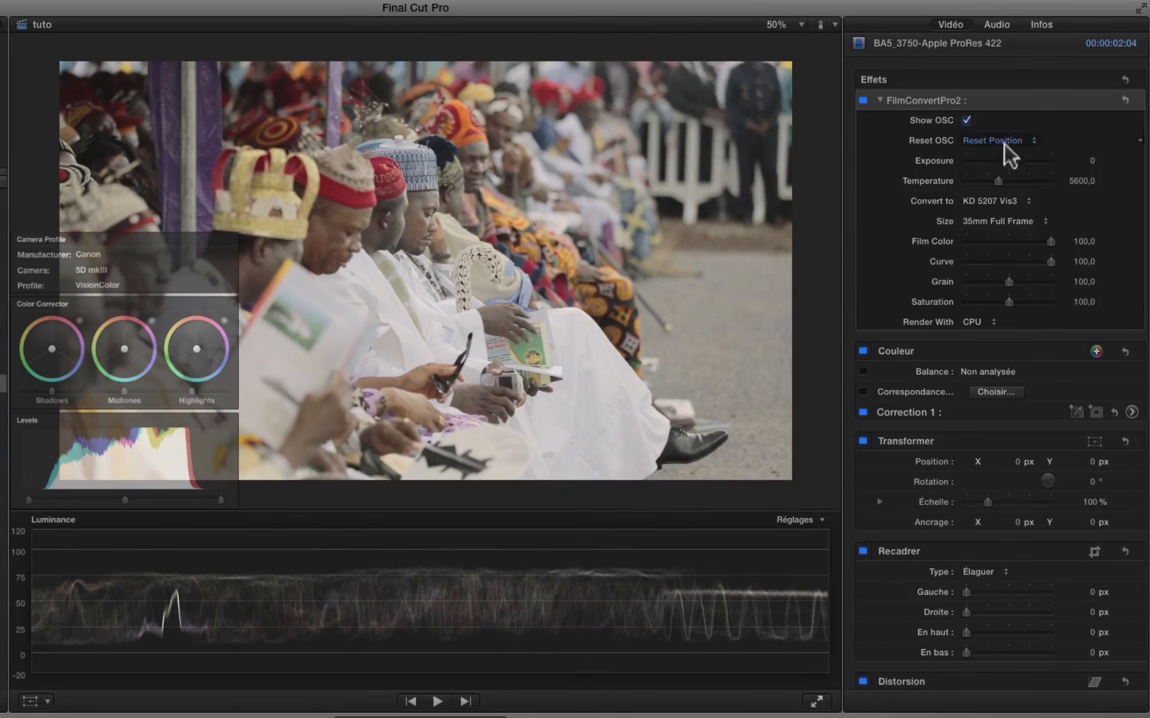
left_click_drag(1006, 159, 1004, 160)
mouse_move(127, 389)
left_mouse_down()
mouse_move(141, 388)
mouse_move(124, 393)
left_mouse_up()
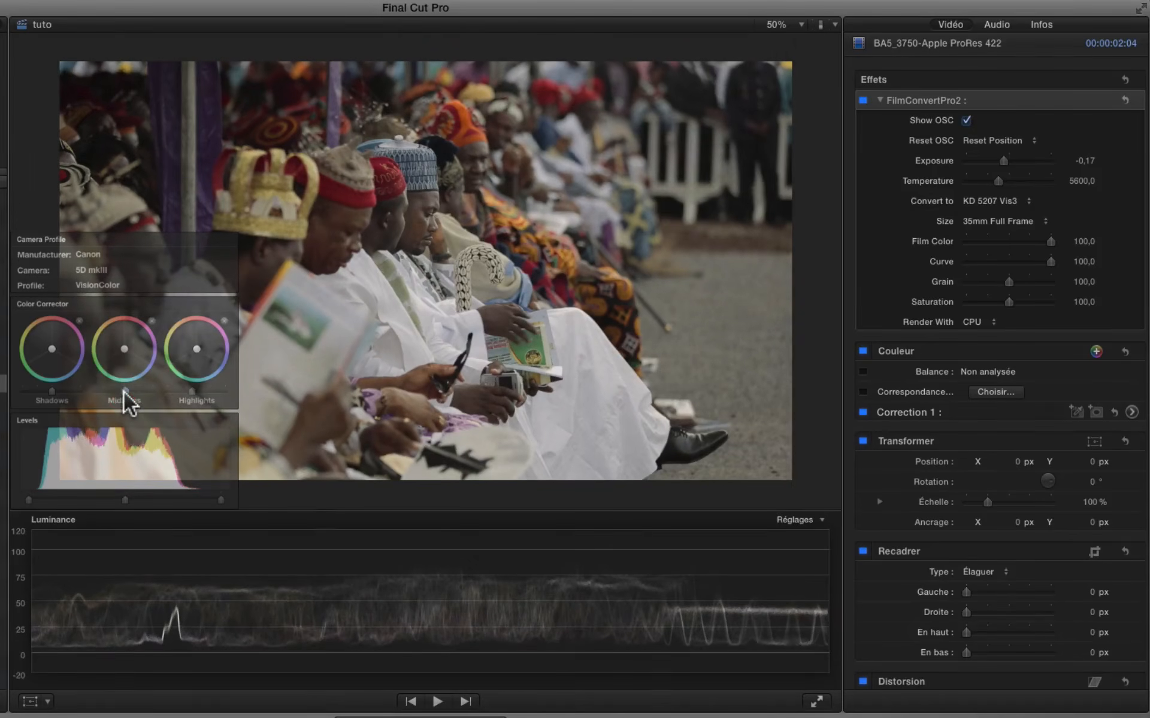
left_click(124, 393)
left_click_drag(51, 389, 49, 390)
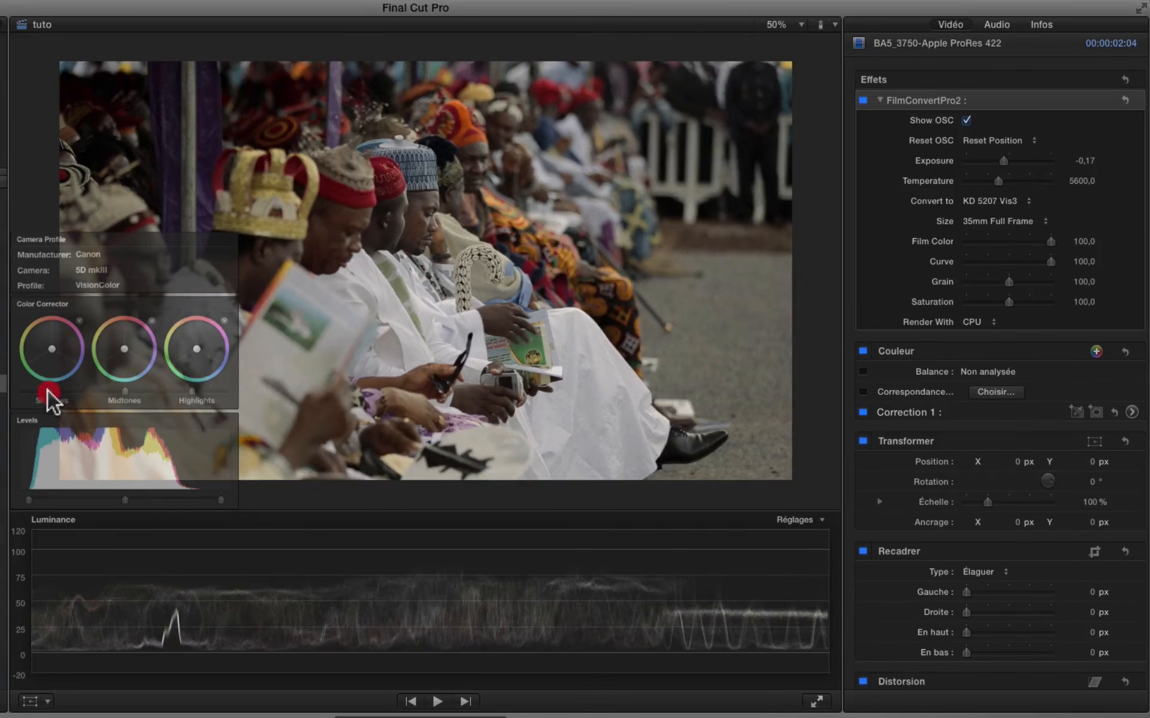
- Convert the clip to the Plrd 600 film stock and shift the midtones colour balance slightly towards magenta
left_click(1022, 205)
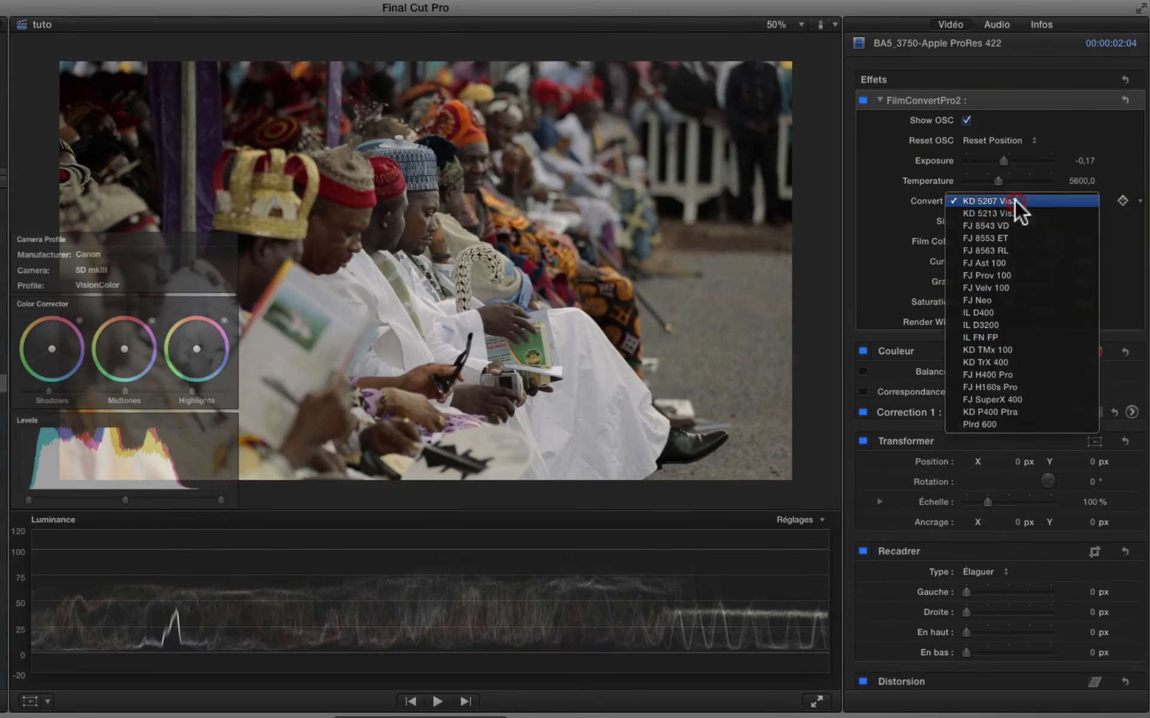
left_click(975, 424)
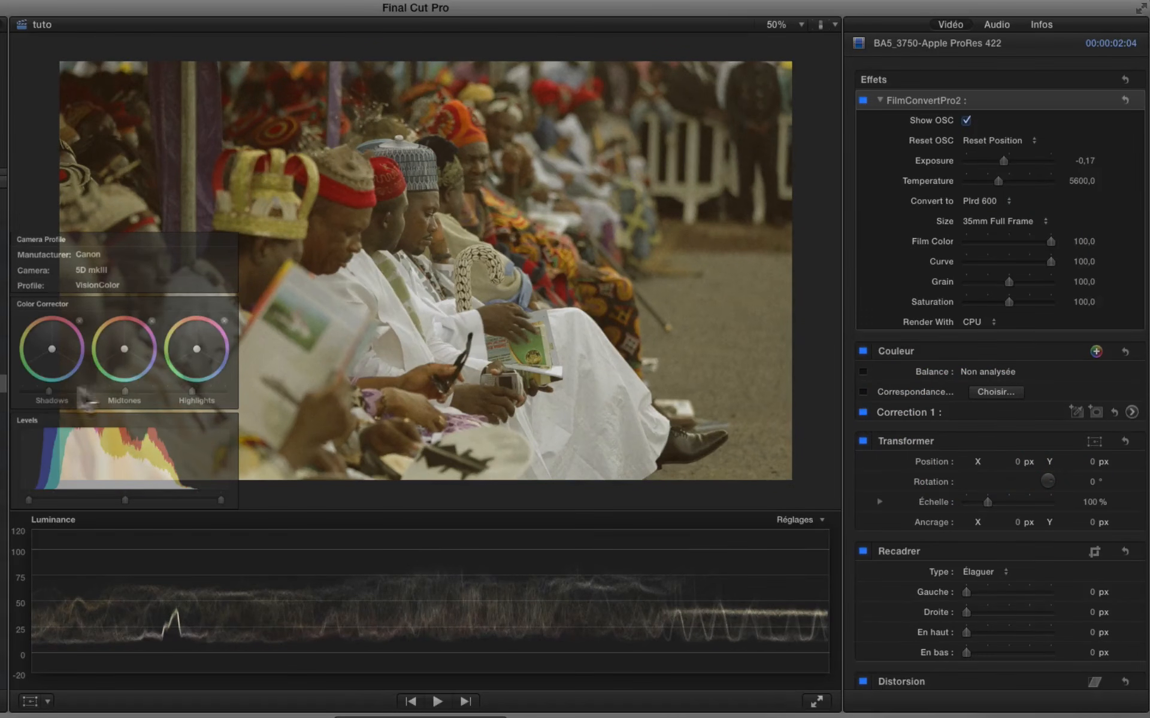
mouse_move(124, 348)
left_mouse_down()
mouse_move(114, 354)
mouse_move(130, 349)
left_mouse_up()
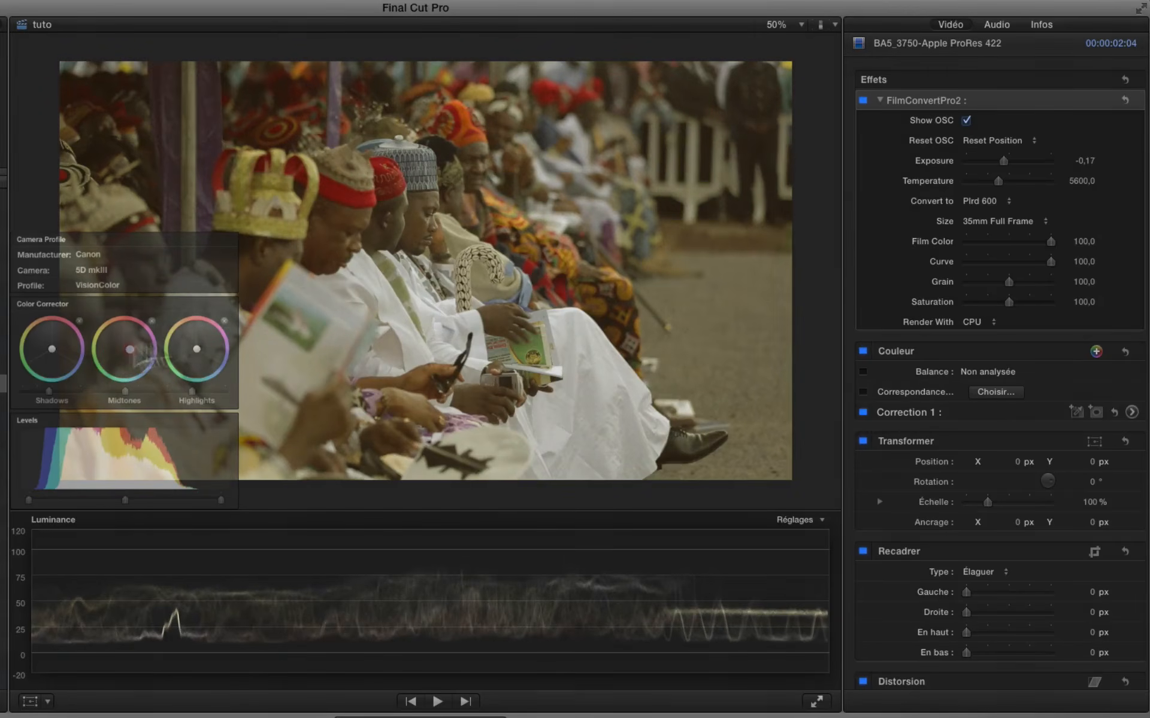
- Set Grain to 20, Film Color to 77 and Saturation to 81, and rebalance the shadows, midtones and highlights colour to offset the yellow cast
left_click(975, 281)
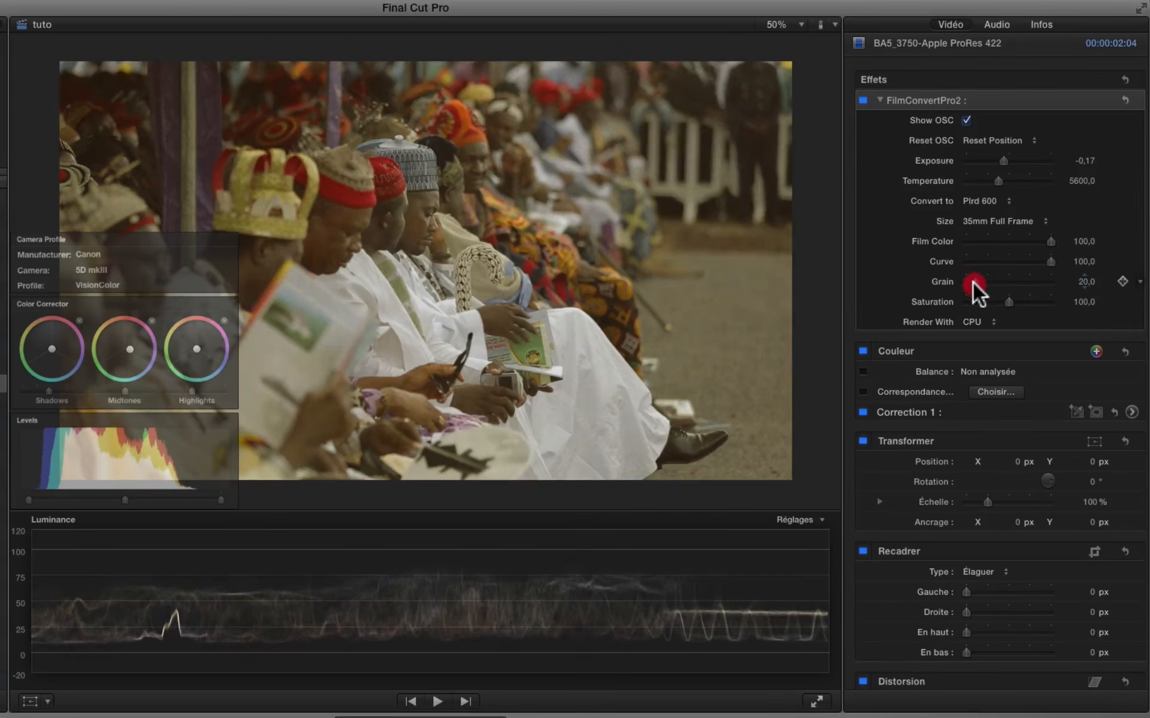
left_click(1039, 243)
left_click_drag(1008, 301, 1000, 301)
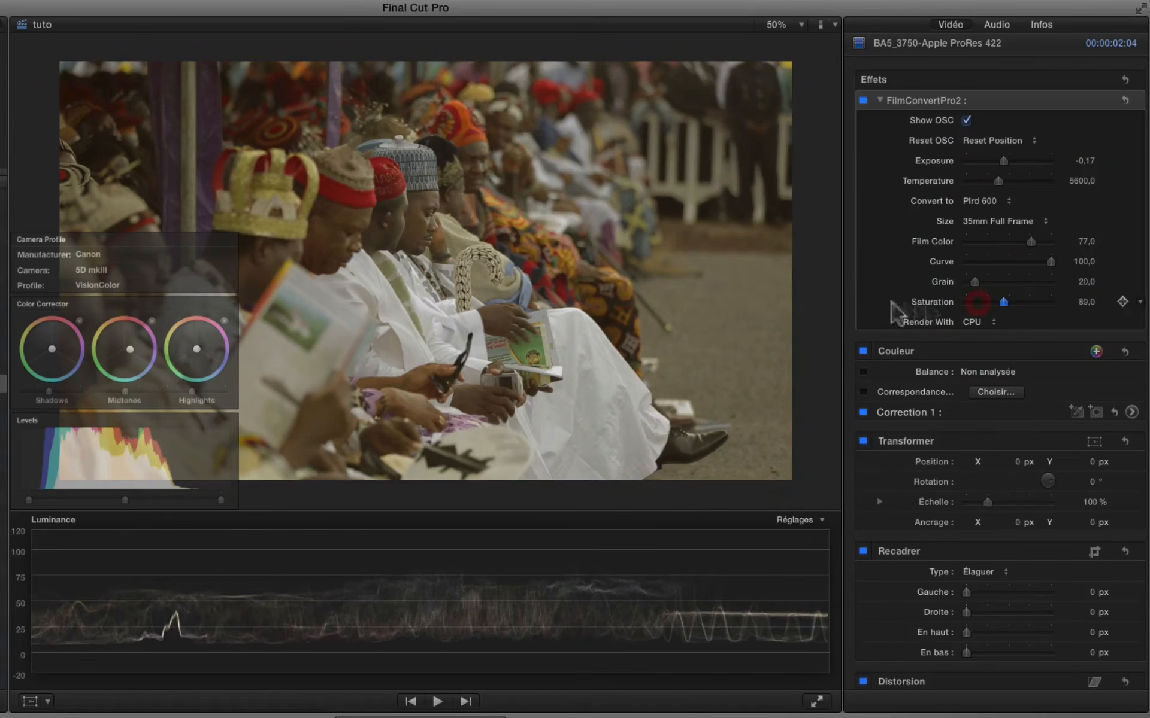
left_click_drag(125, 347, 191, 350)
left_click_drag(52, 349, 53, 350)
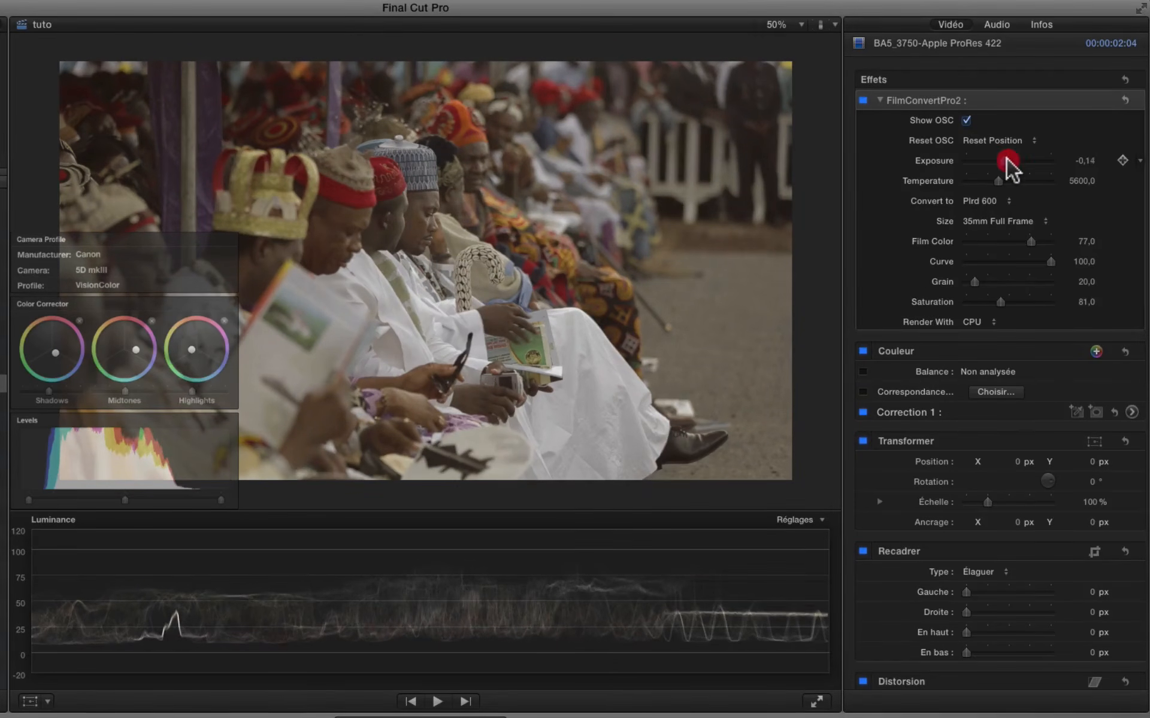
- Set the exposure to -0,11 and deepen the blacks by lowering the shadow level and raising the black point in Levels
left_click_drag(1006, 157, 1007, 158)
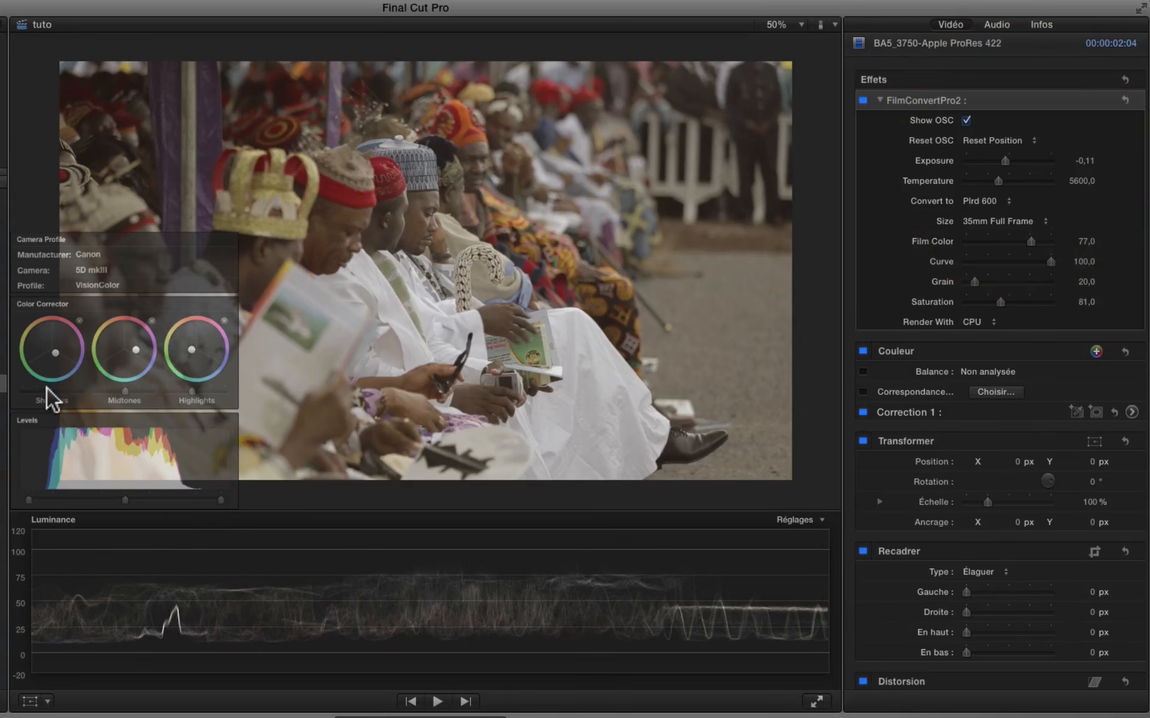
left_click_drag(47, 387, 43, 389)
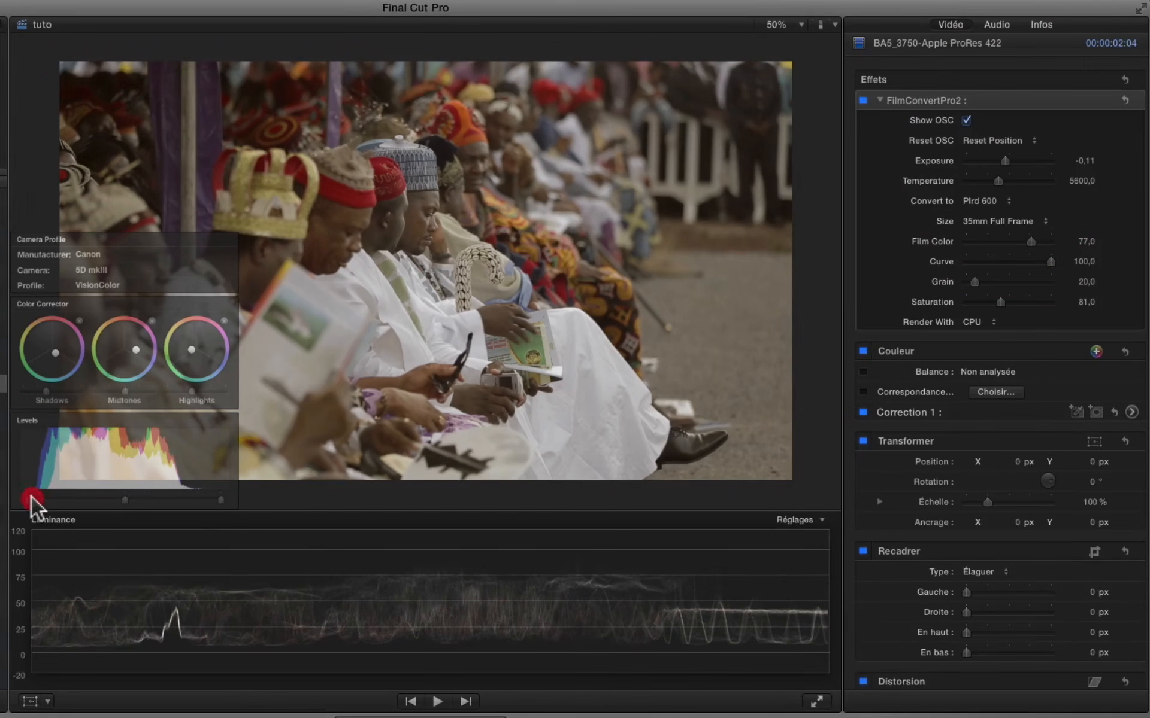
left_click_drag(31, 497, 36, 494)
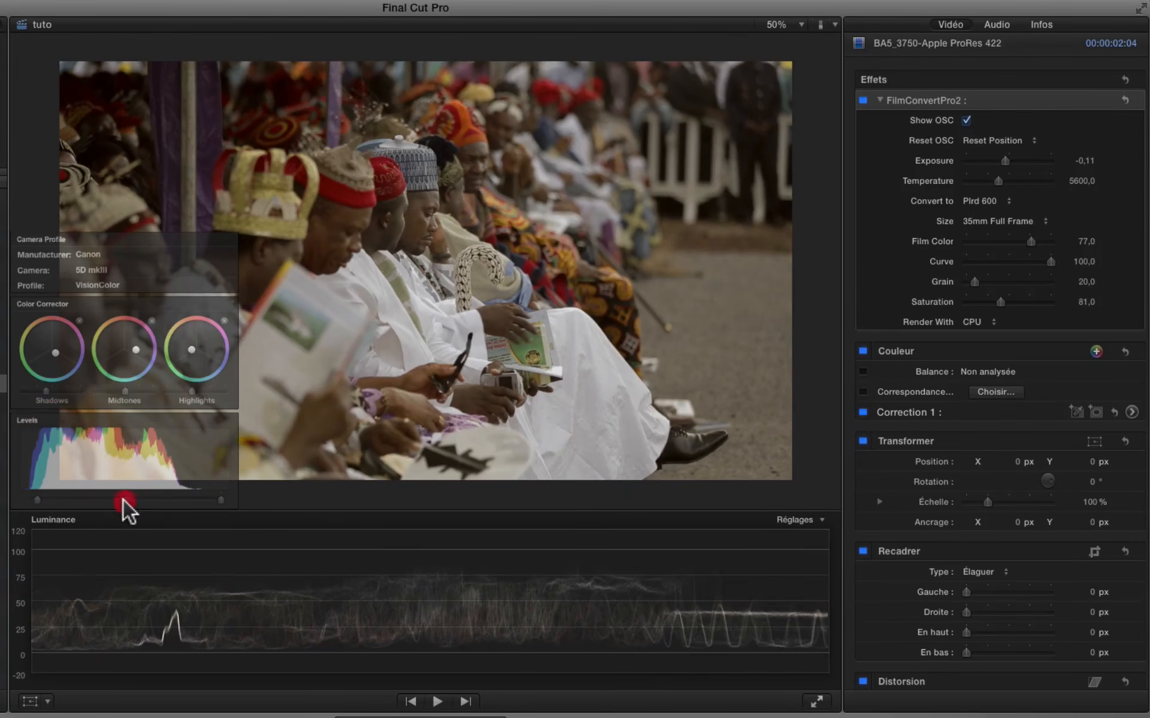
- Brighten the ceremony clip by lowering the midpoint and white point in Levels, and compare it with FilmConvertPro2 disabled and enabled
left_click_drag(123, 500, 123, 499)
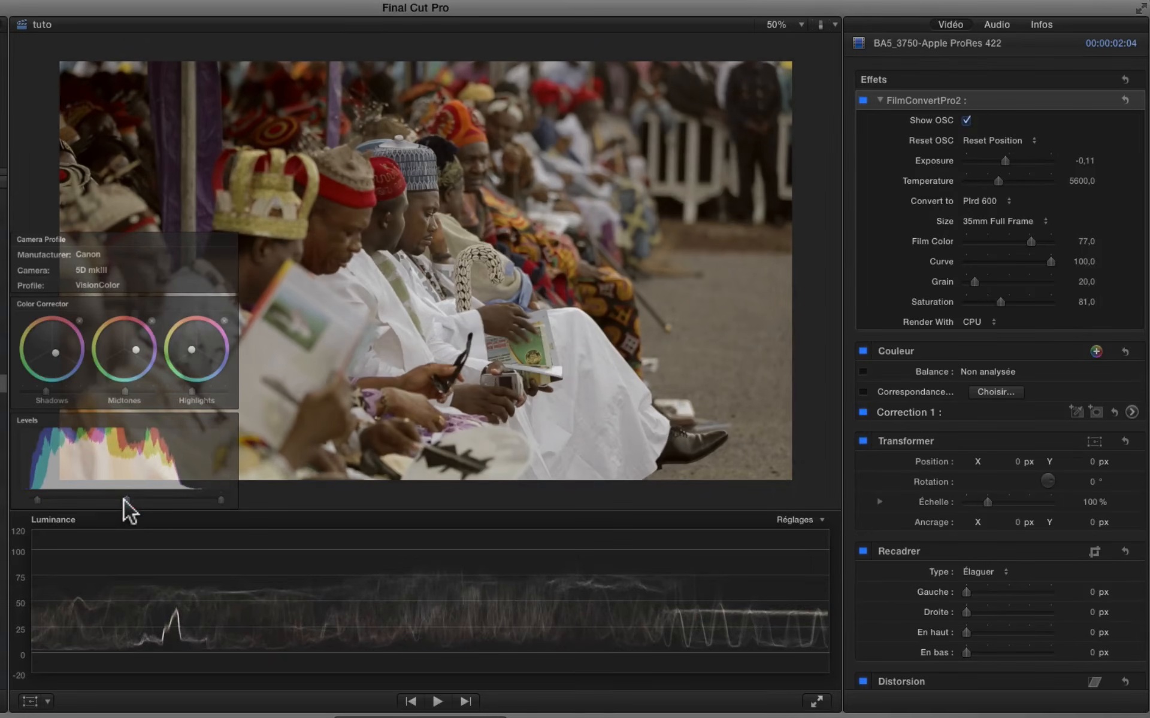
left_click_drag(220, 499, 208, 503)
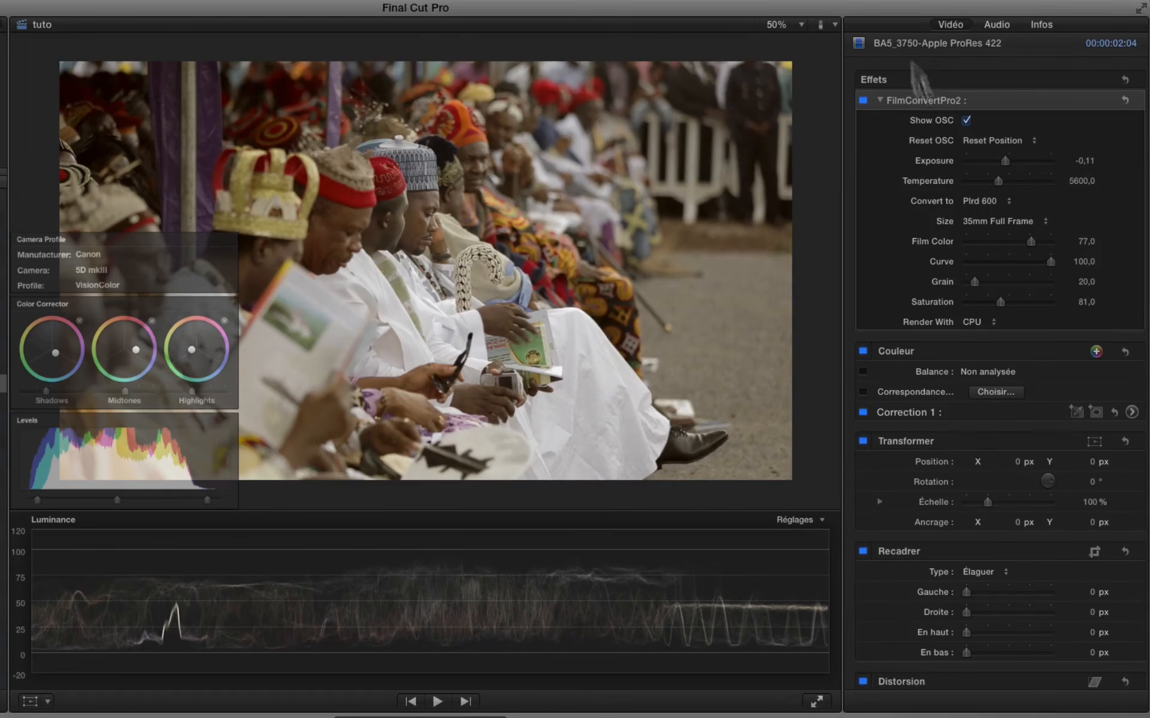
left_click(863, 100)
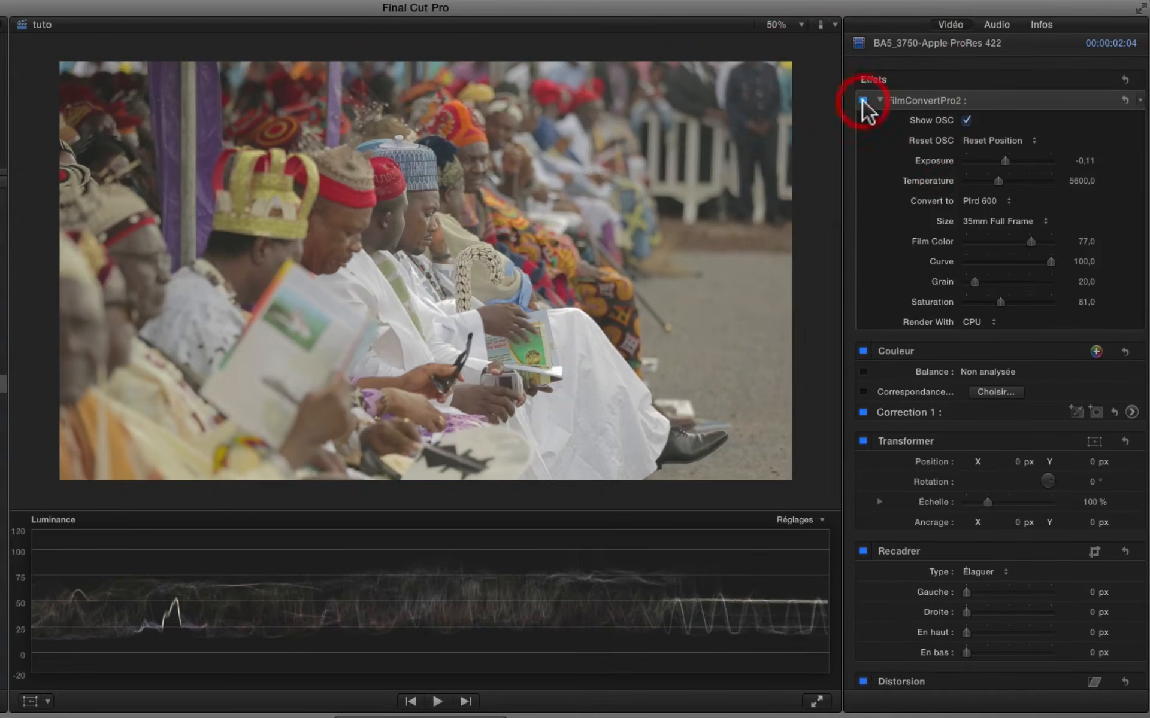
left_click(862, 100)
left_click(862, 99)
left_click(862, 99)
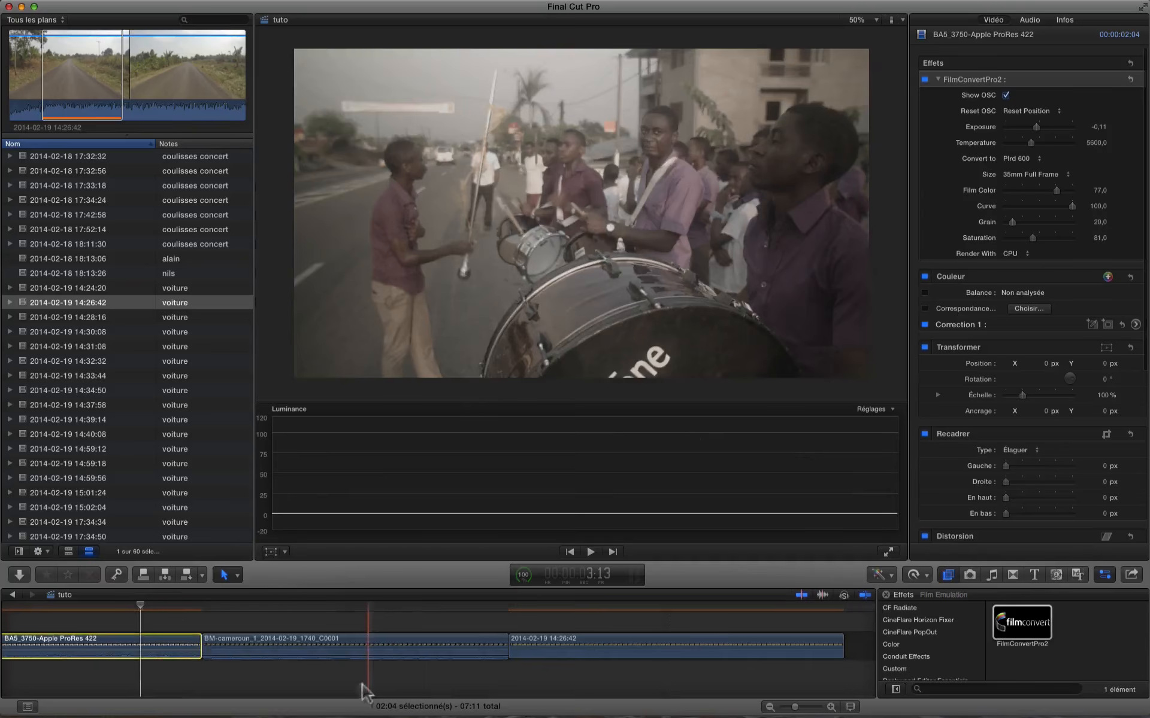
- Apply the FilmConvertPro2 effect to the BM-cameroun drummers clip in the timeline and select that clip
left_click(342, 607)
left_click_drag(1021, 623, 334, 647)
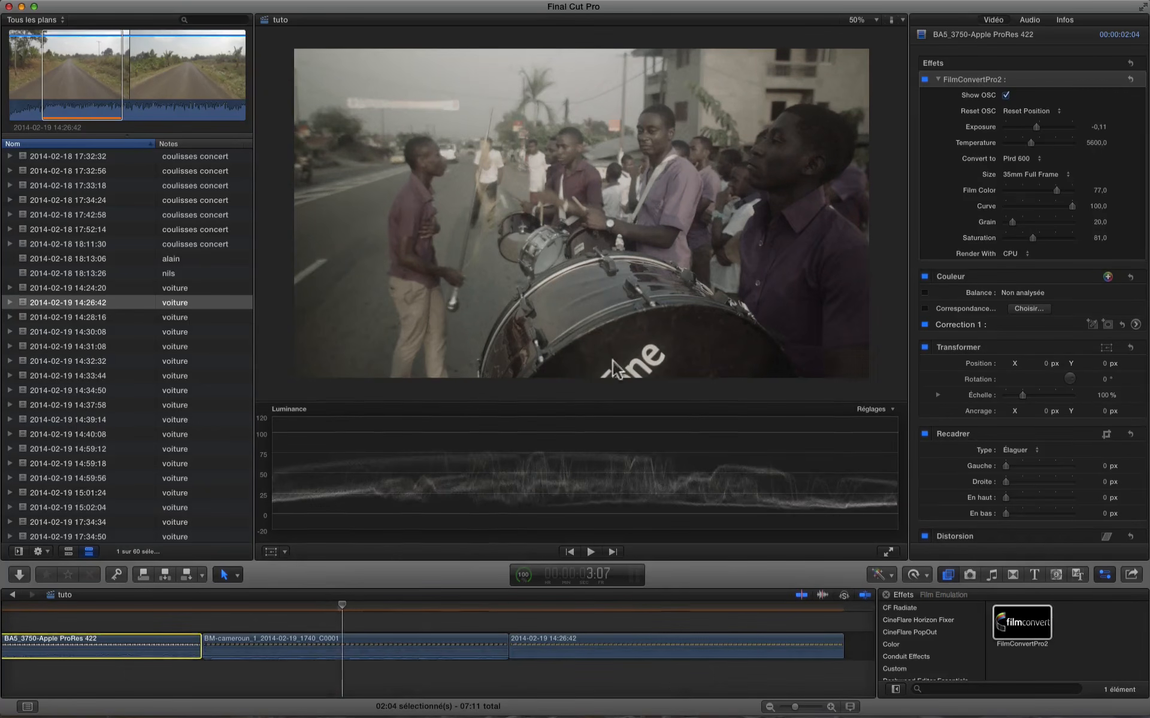
left_click(321, 642)
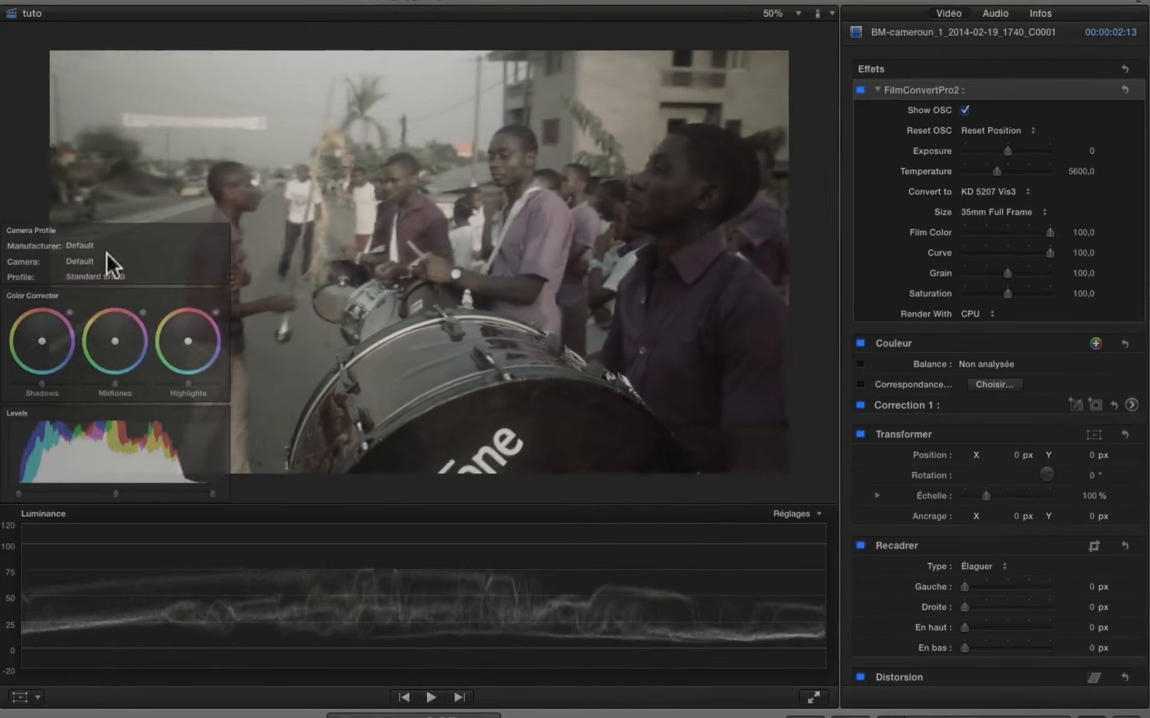
- Set the drummers clip's camera profile to manufacturer Black Magic Design, camera BMCC and profile Film
left_click(107, 255)
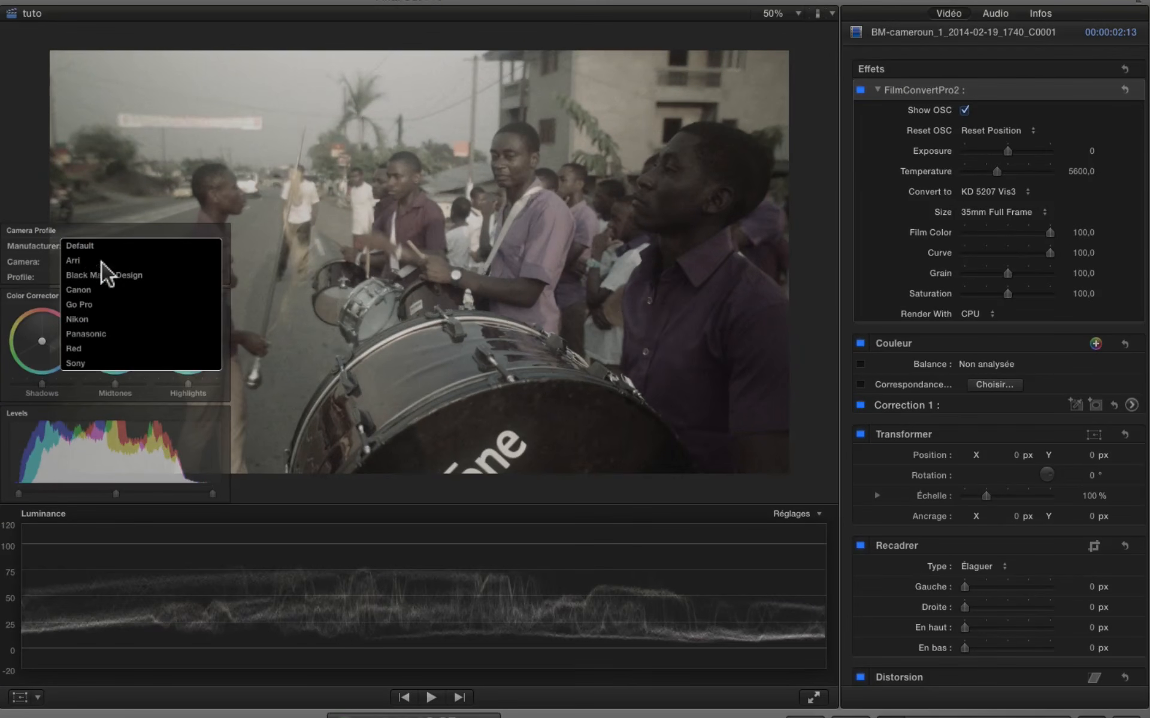
left_click(101, 273)
left_click(93, 261)
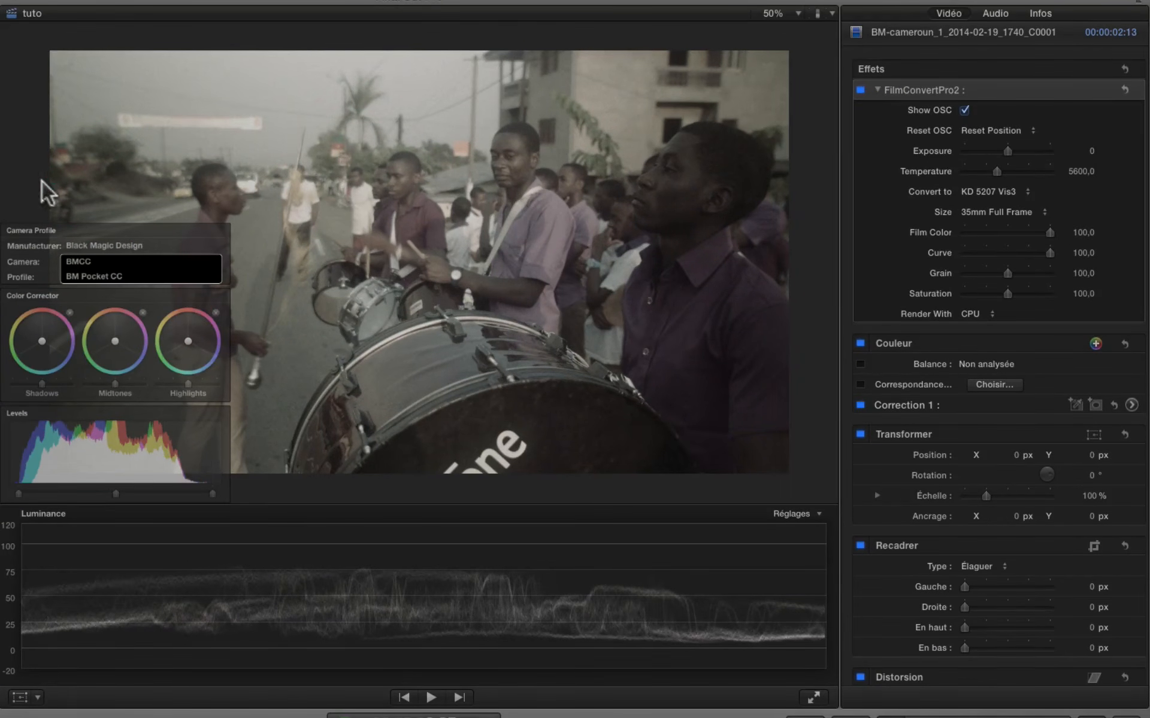
left_click(56, 160)
left_click(102, 276)
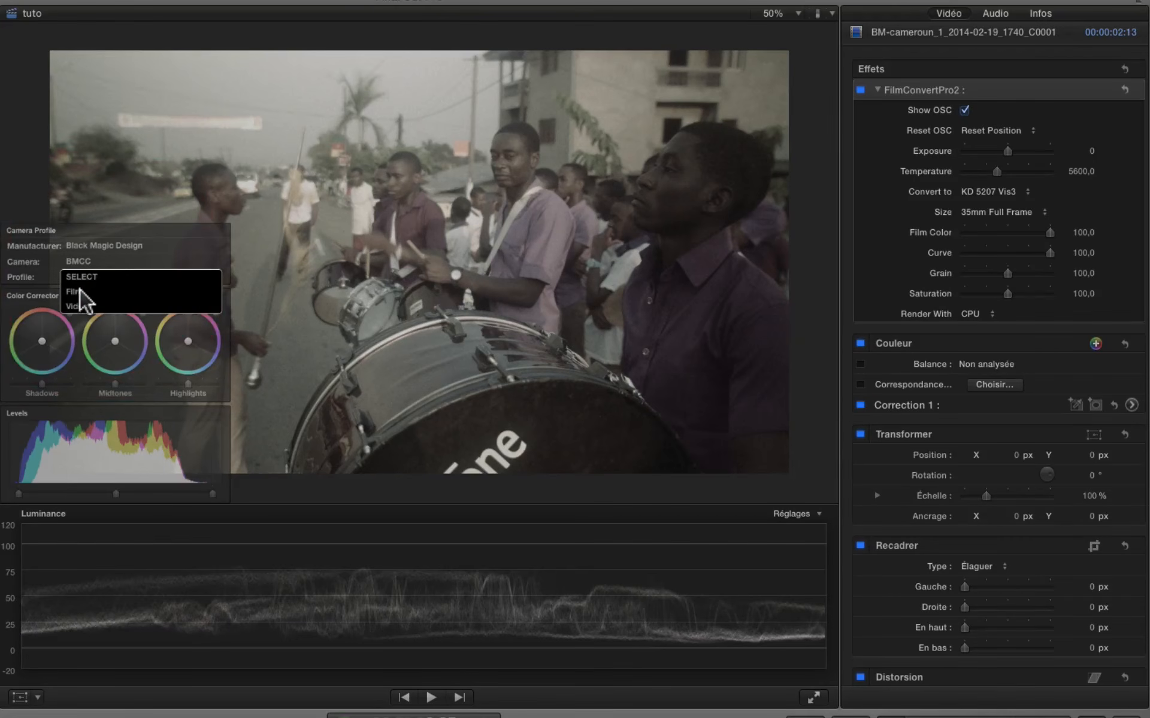
left_click(79, 289)
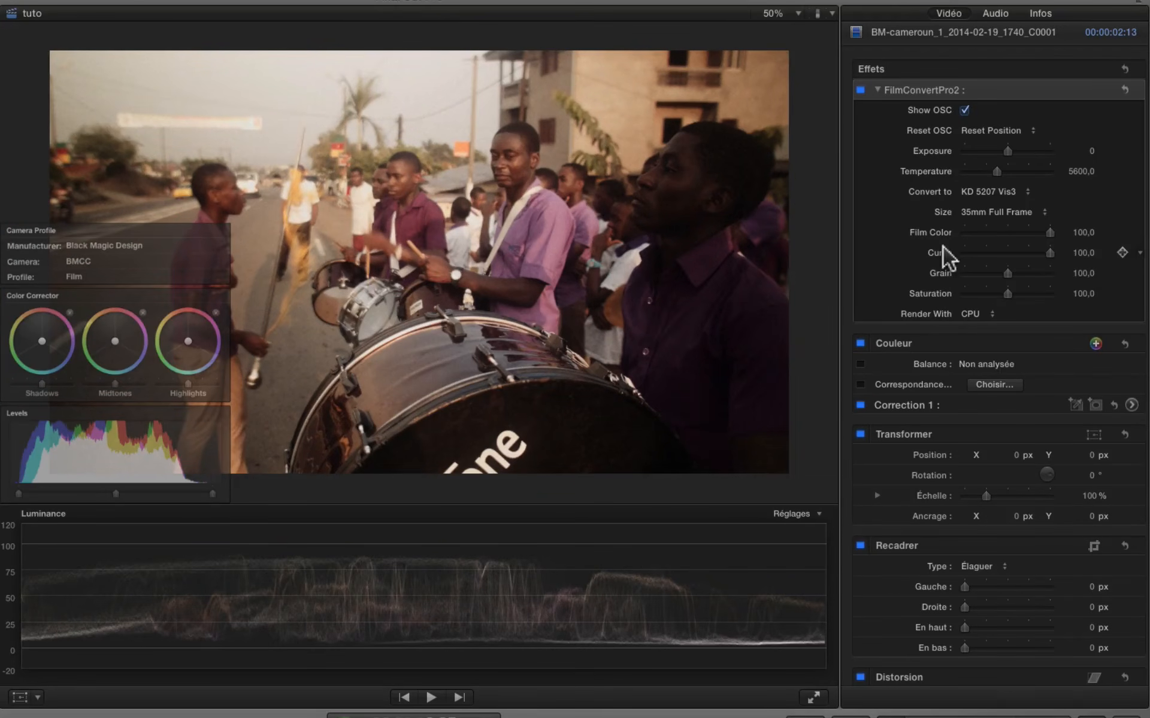
- Review the available film sizes and keep 35mm Full Frame
left_click(1023, 211)
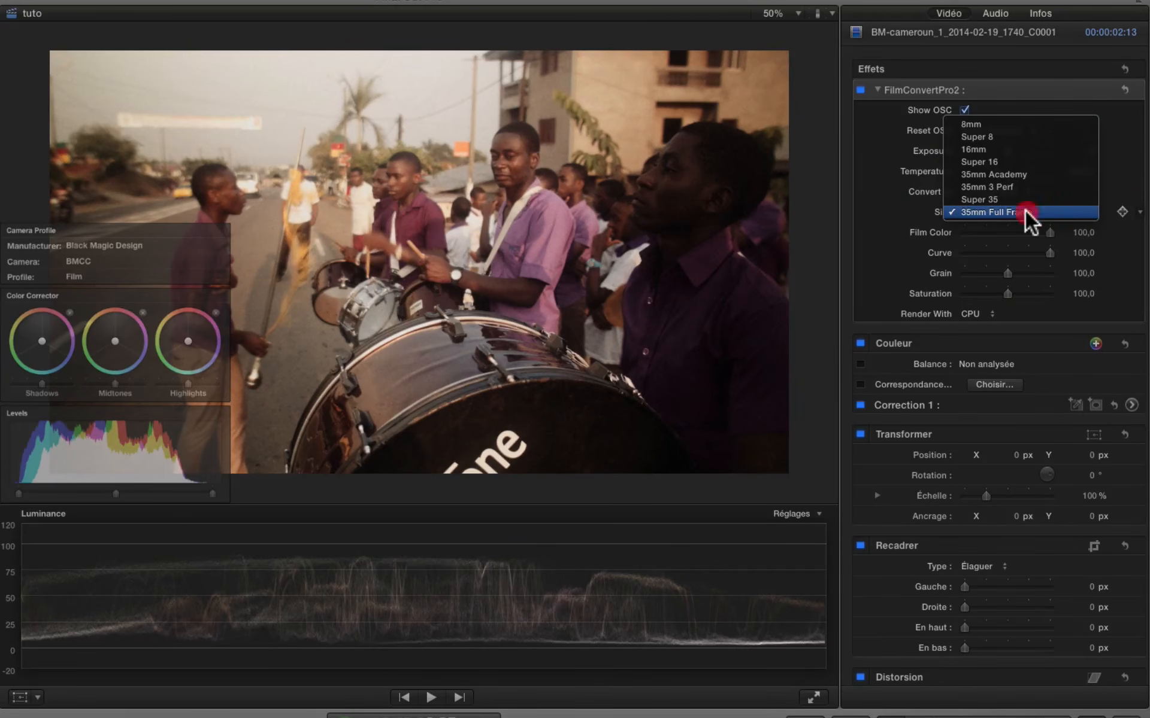
left_click(1025, 212)
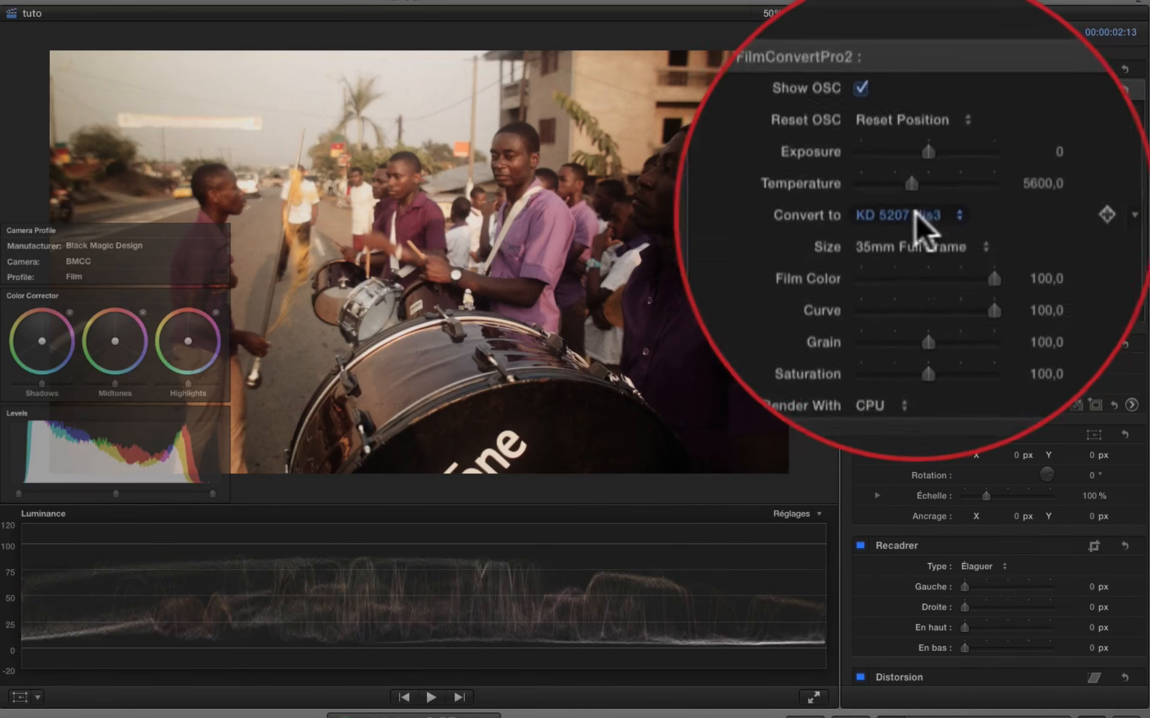
left_click(909, 213)
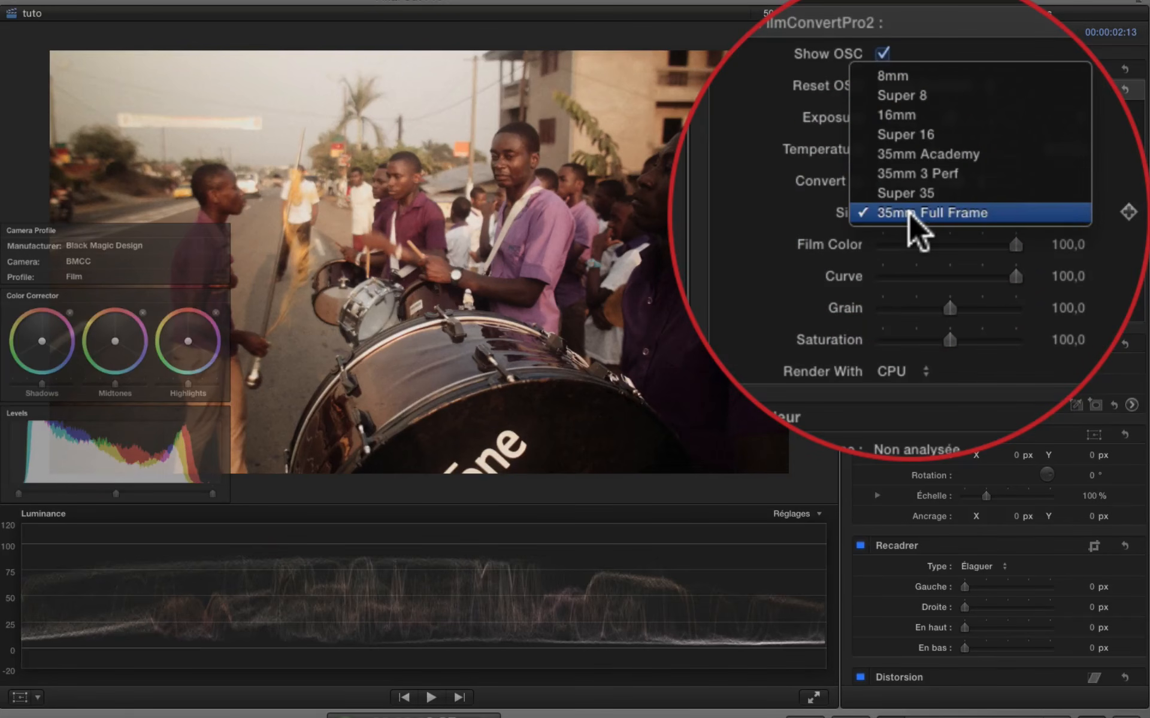
left_click(909, 213)
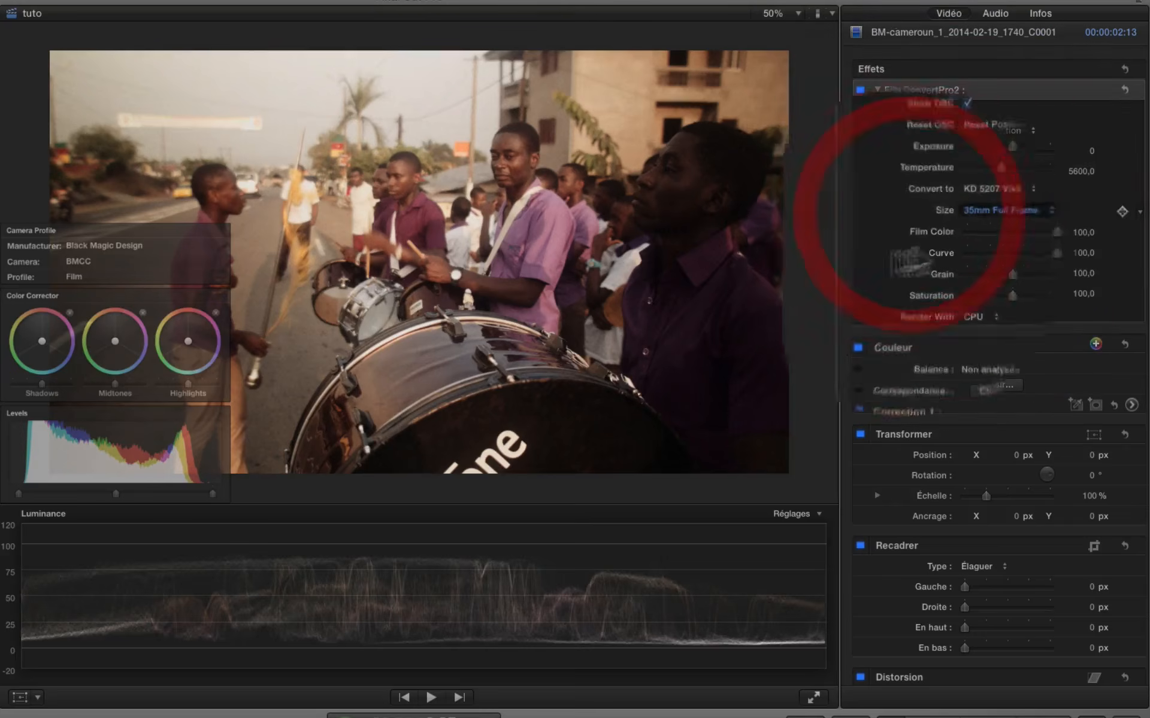
- Convert the drummers clip to the Plrd 600 film stock, with Grain at 7 and Saturation at 95
left_click(1023, 190)
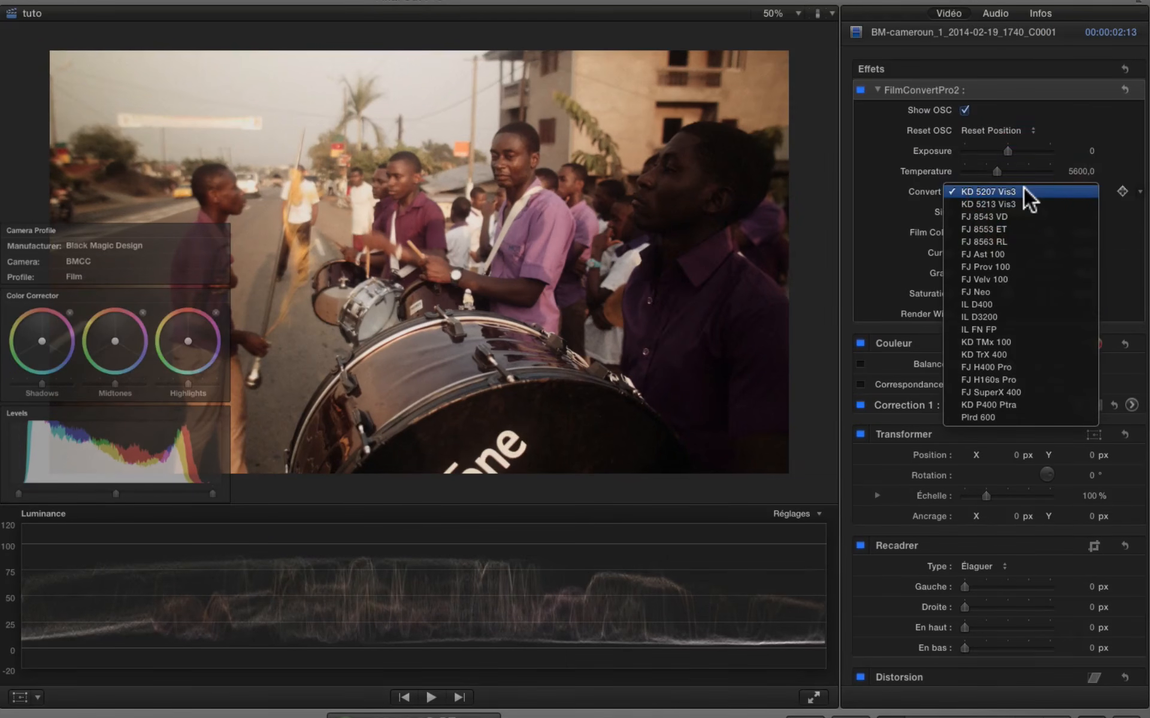
left_click(974, 416)
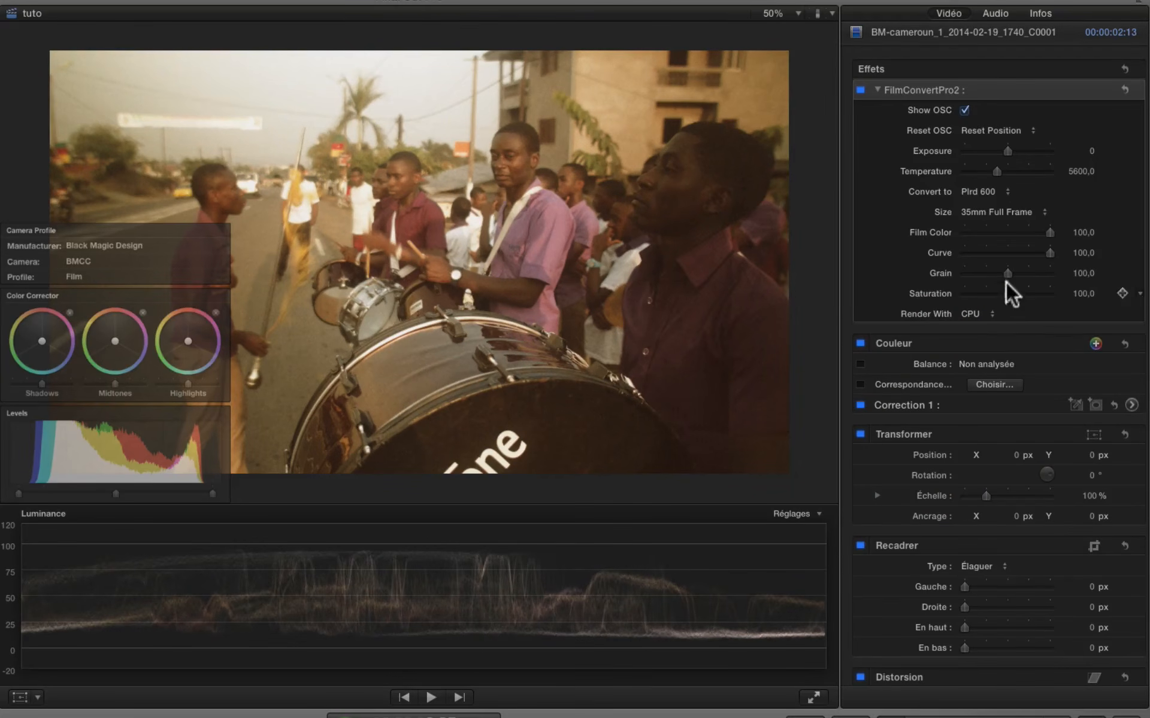
left_click_drag(987, 274, 967, 274)
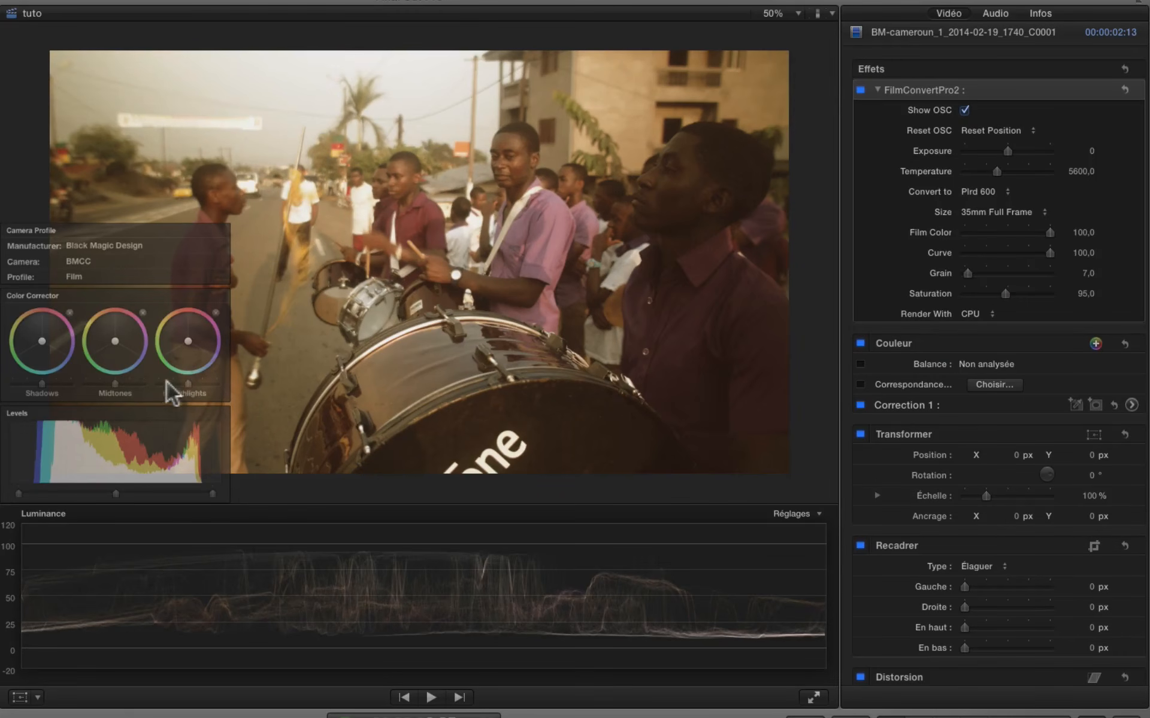
- Lower the shadows, raise the midtones and slightly lower the highlights, and raise the black point and midpoint in Levels
left_click_drag(40, 382, 34, 383)
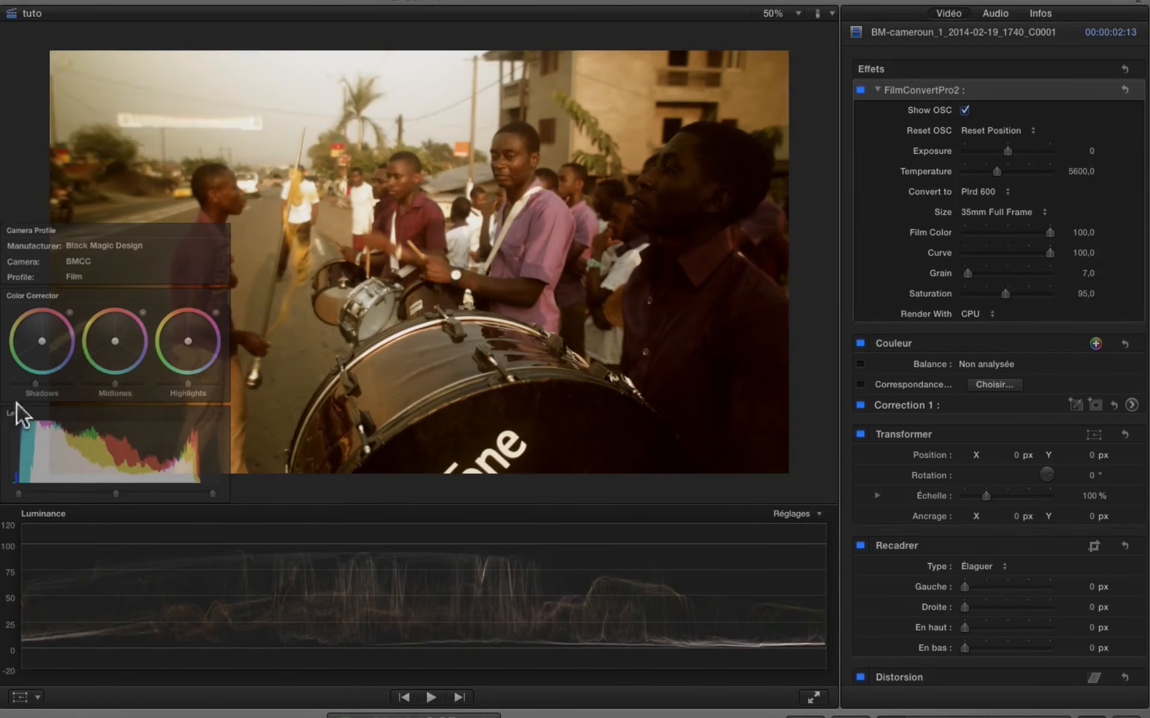
left_click_drag(19, 494, 14, 499)
left_click_drag(34, 385, 37, 385)
left_click_drag(114, 385, 182, 380)
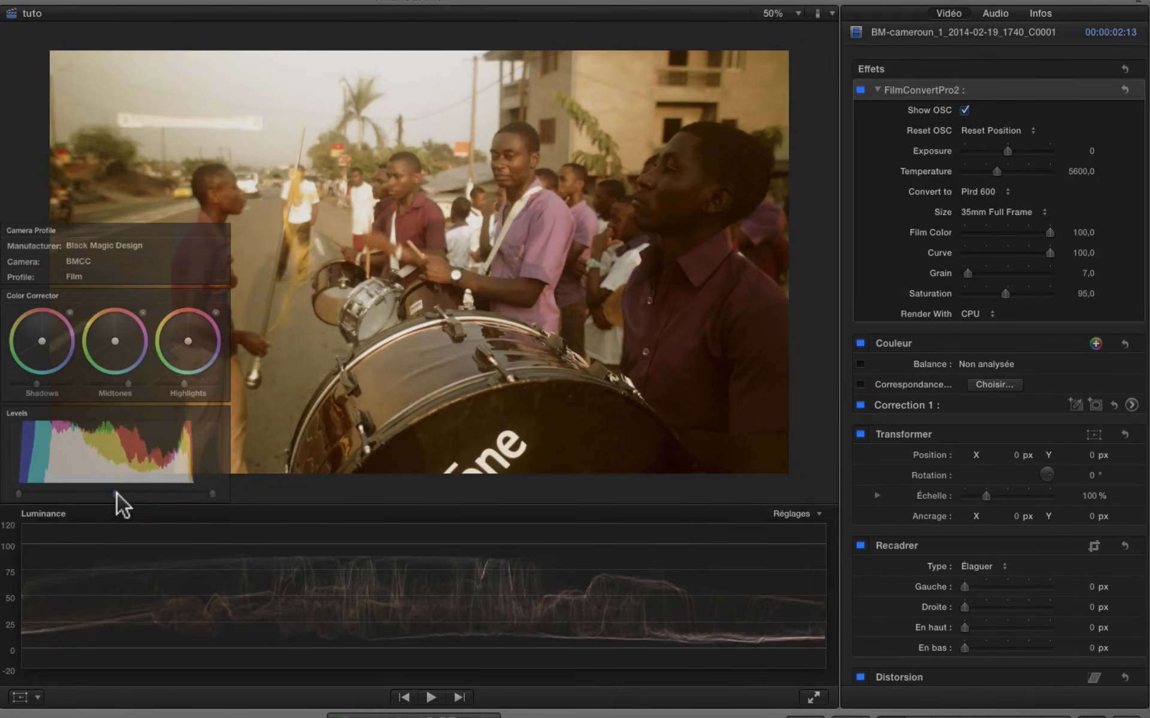
left_click_drag(115, 488, 125, 487)
left_click_drag(19, 488, 23, 488)
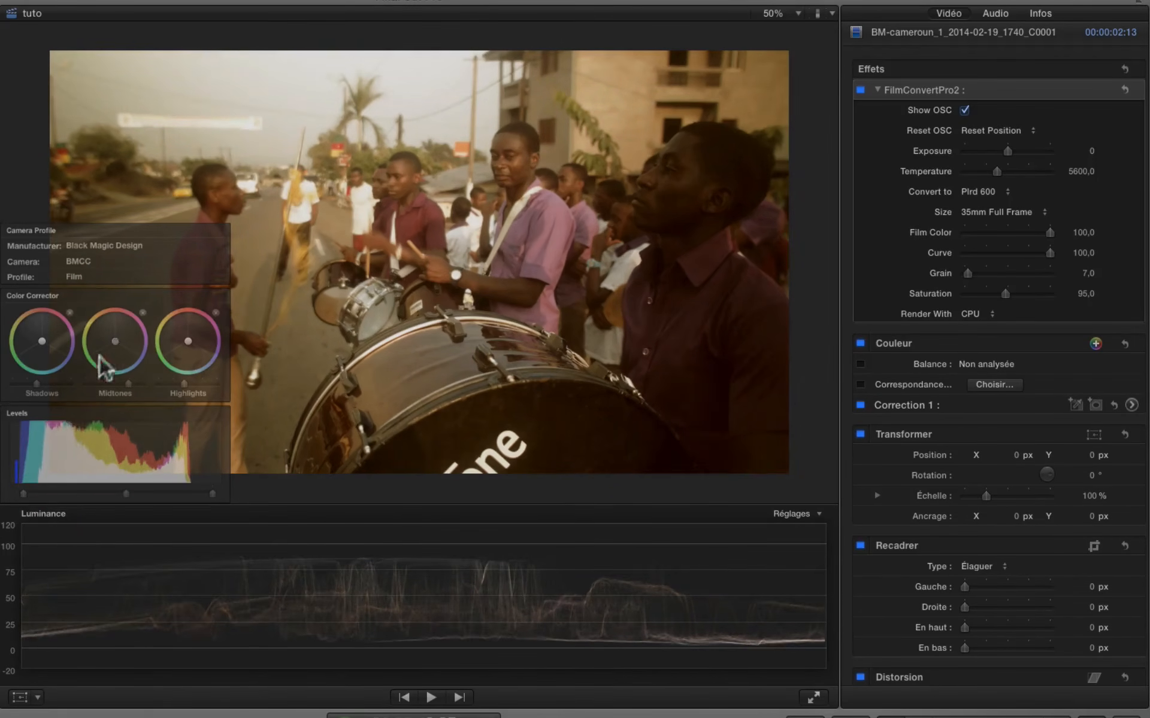
- Shift the midtones, highlights and shadows colour balance of the drummers clip towards blue-violet to offset the yellow cast
mouse_move(114, 343)
left_mouse_down()
mouse_move(101, 344)
mouse_move(133, 365)
mouse_move(128, 353)
left_mouse_up()
left_click_drag(188, 341, 204, 350)
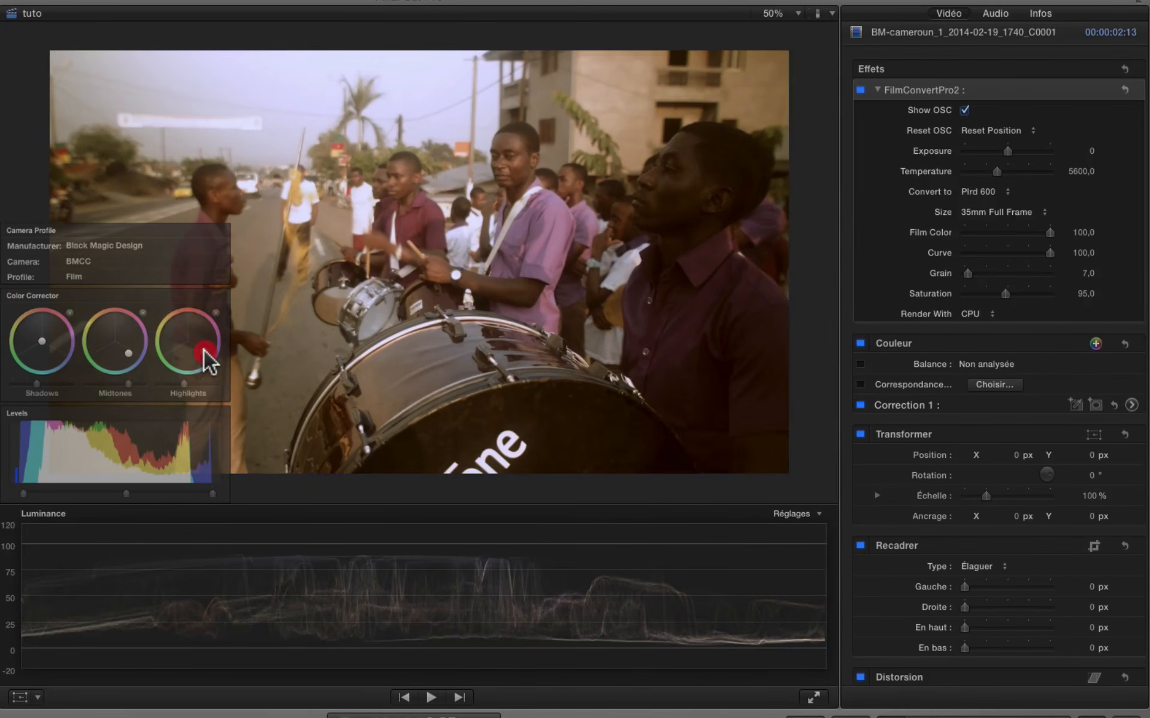
mouse_move(42, 342)
left_mouse_down()
mouse_move(36, 352)
mouse_move(53, 348)
left_mouse_up()
left_click_drag(127, 385, 127, 384)
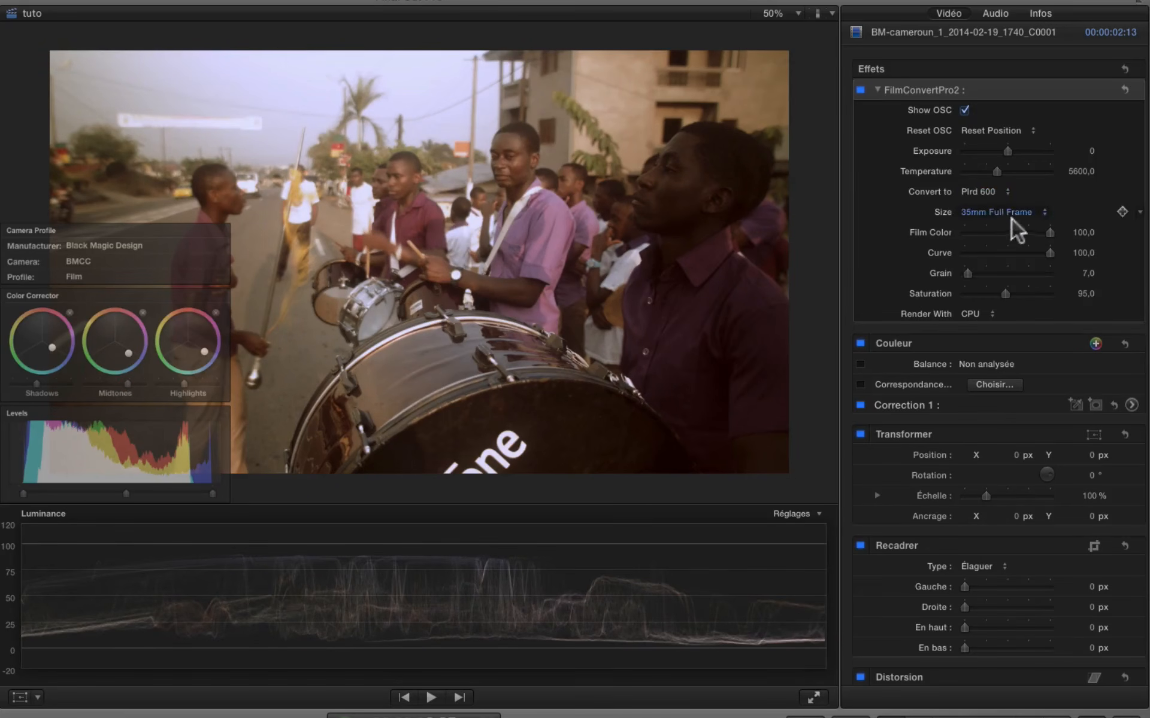
- Set the exposure to 0,05, Film Color to 87 and Curve to 85, and fine-tune the saturation of the drummers clip
left_click_drag(1007, 151, 1008, 151)
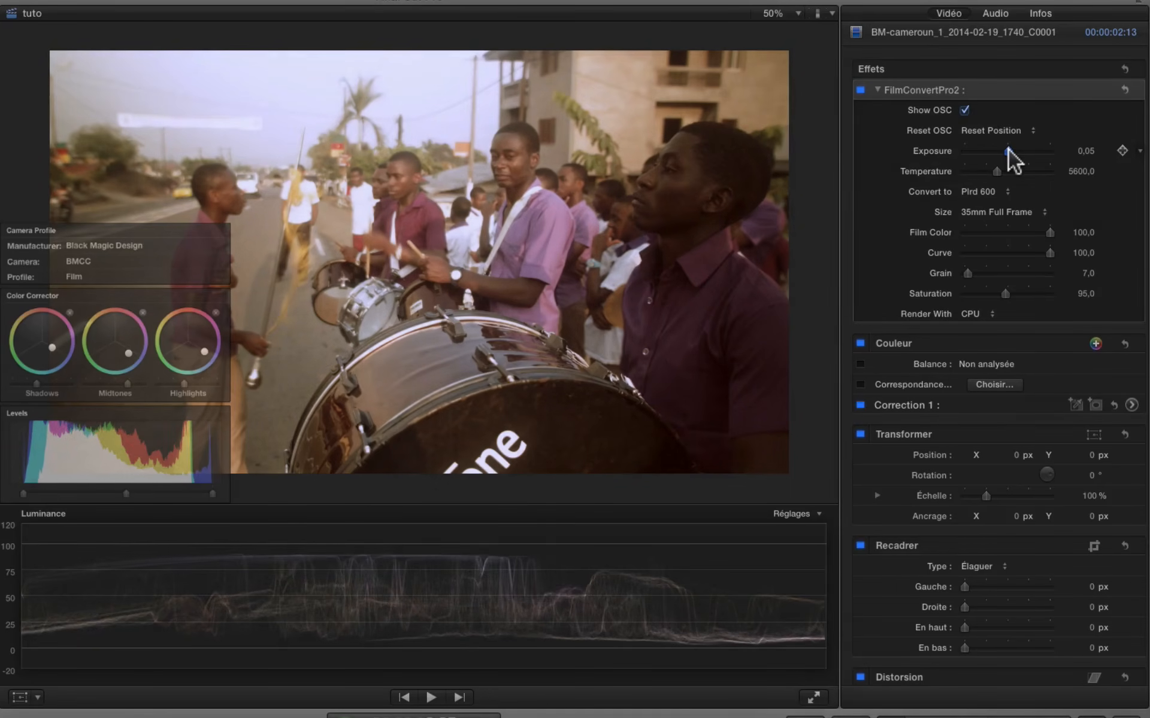
left_click(1007, 151)
left_click_drag(1040, 230, 1029, 253)
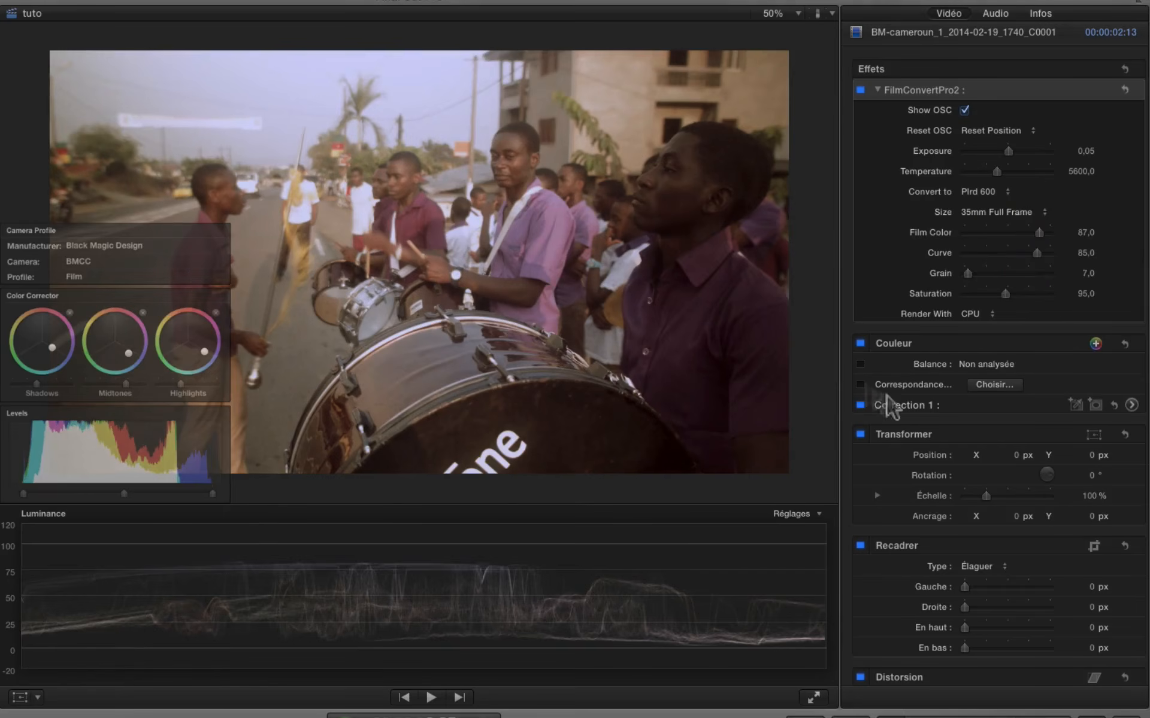
mouse_move(997, 292)
left_mouse_down()
mouse_move(958, 293)
mouse_move(1001, 294)
left_mouse_up()
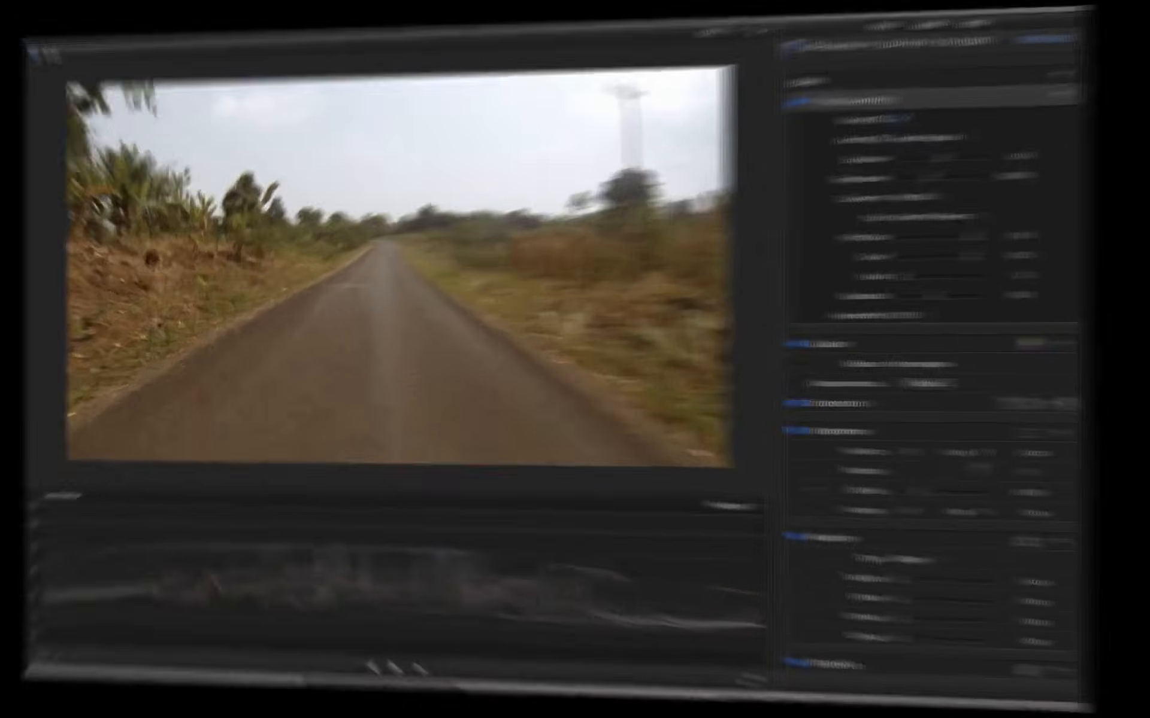